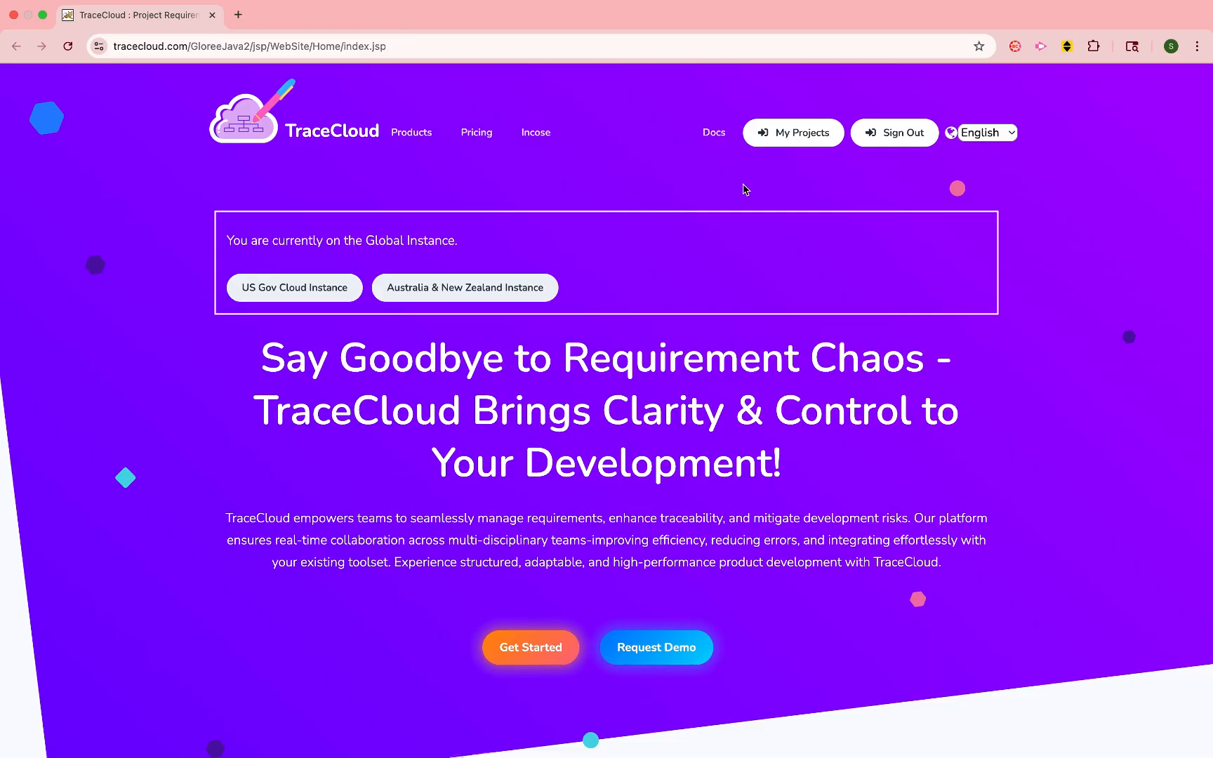
- Open the Demo Project from the projects list and view its Business Requirements, Functional Requirements and Test Cases folders
click(794, 133)
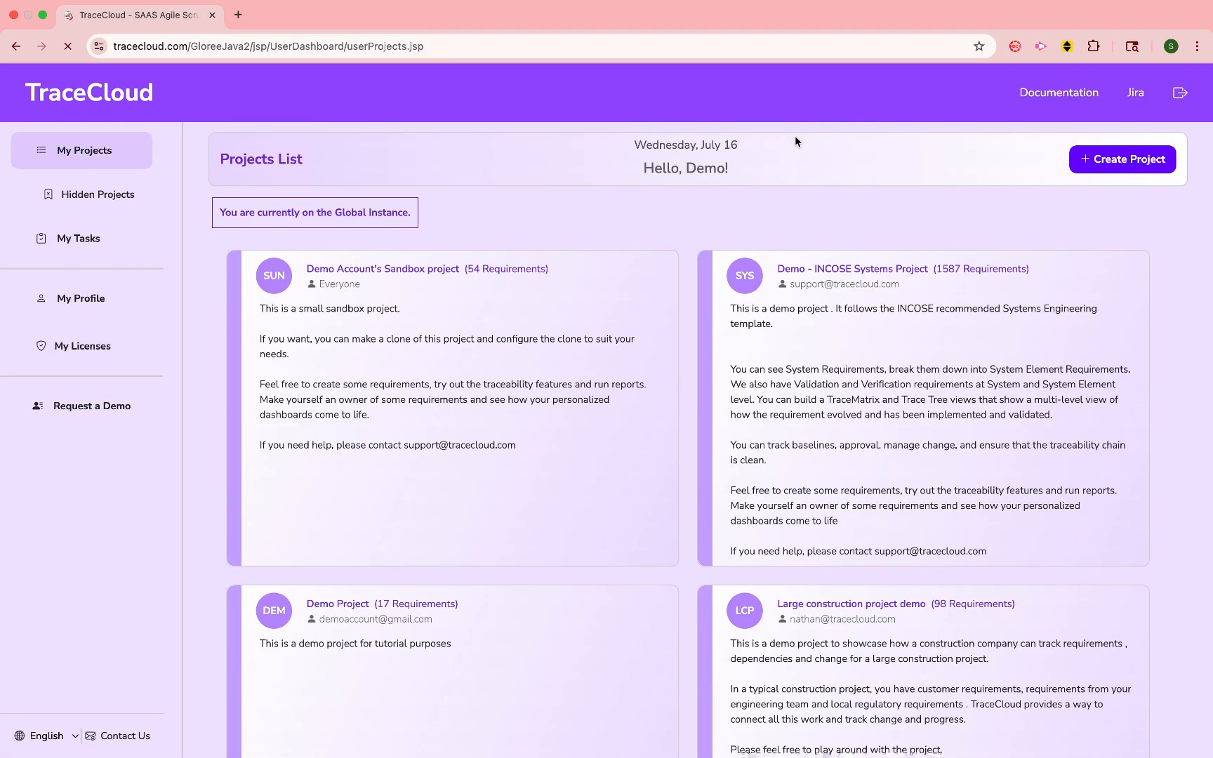
click(610, 600)
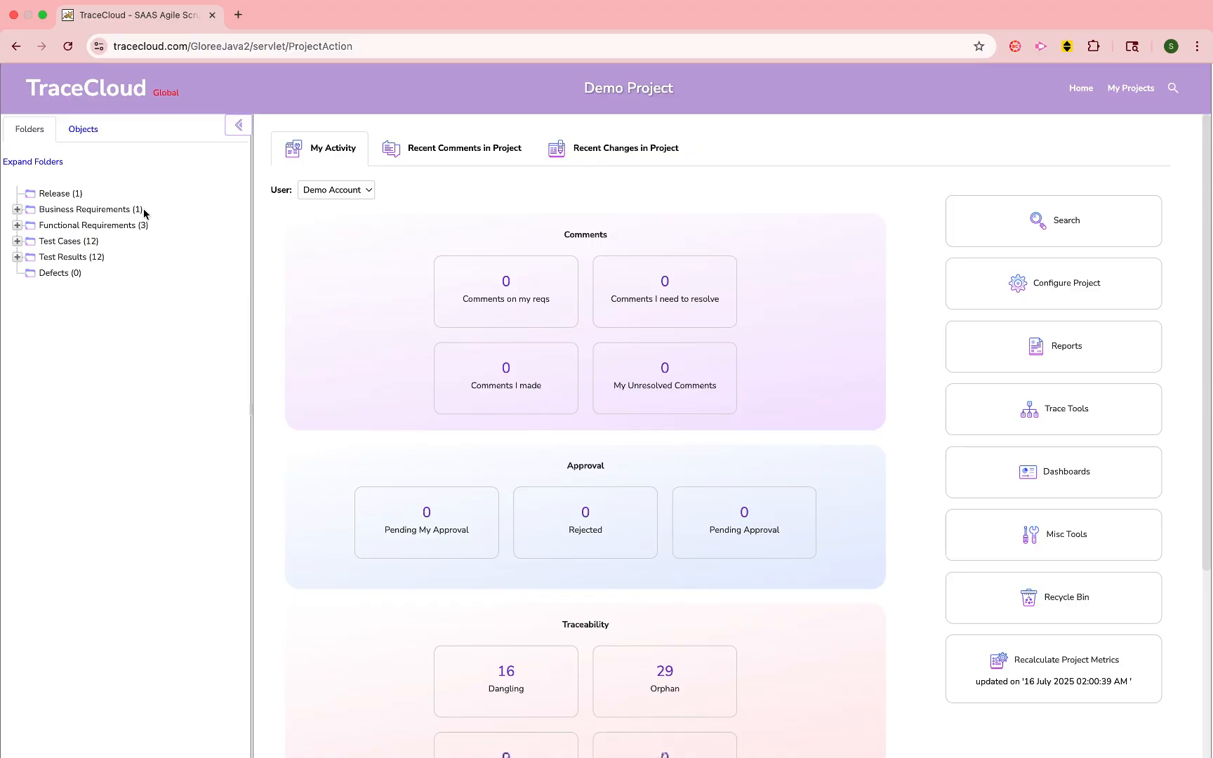
click(104, 212)
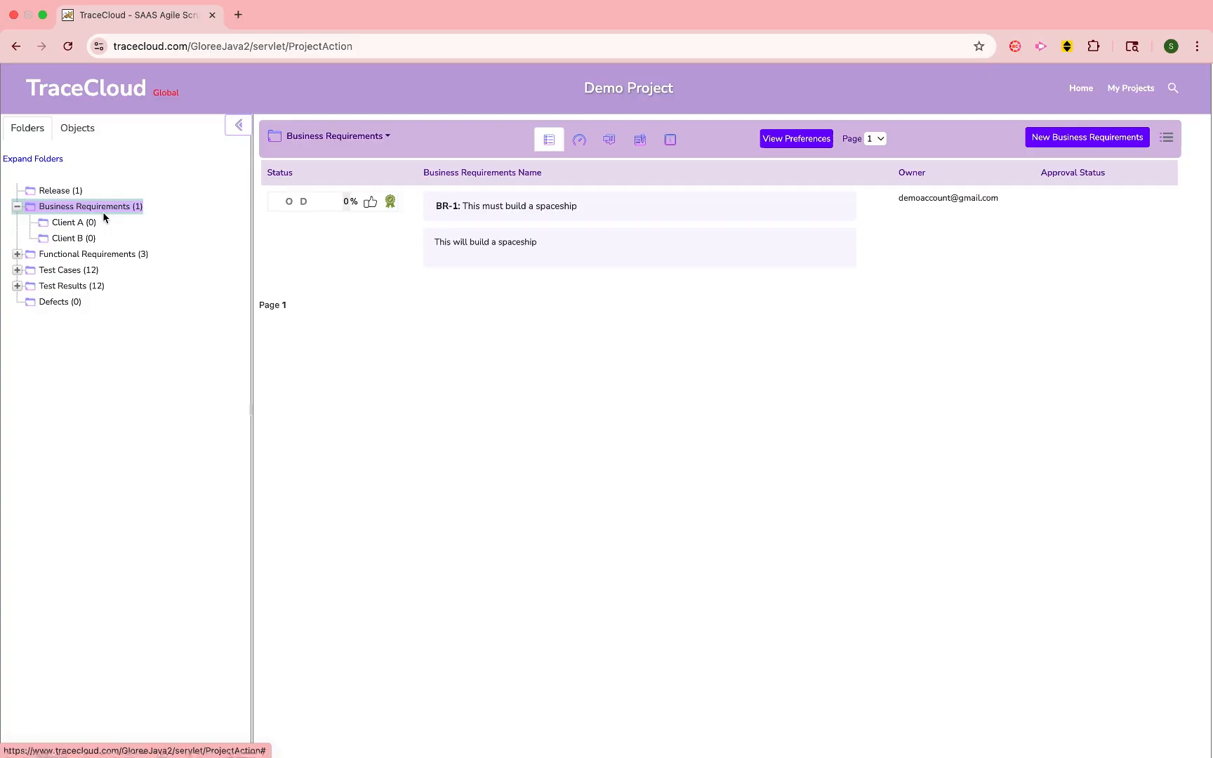
click(119, 257)
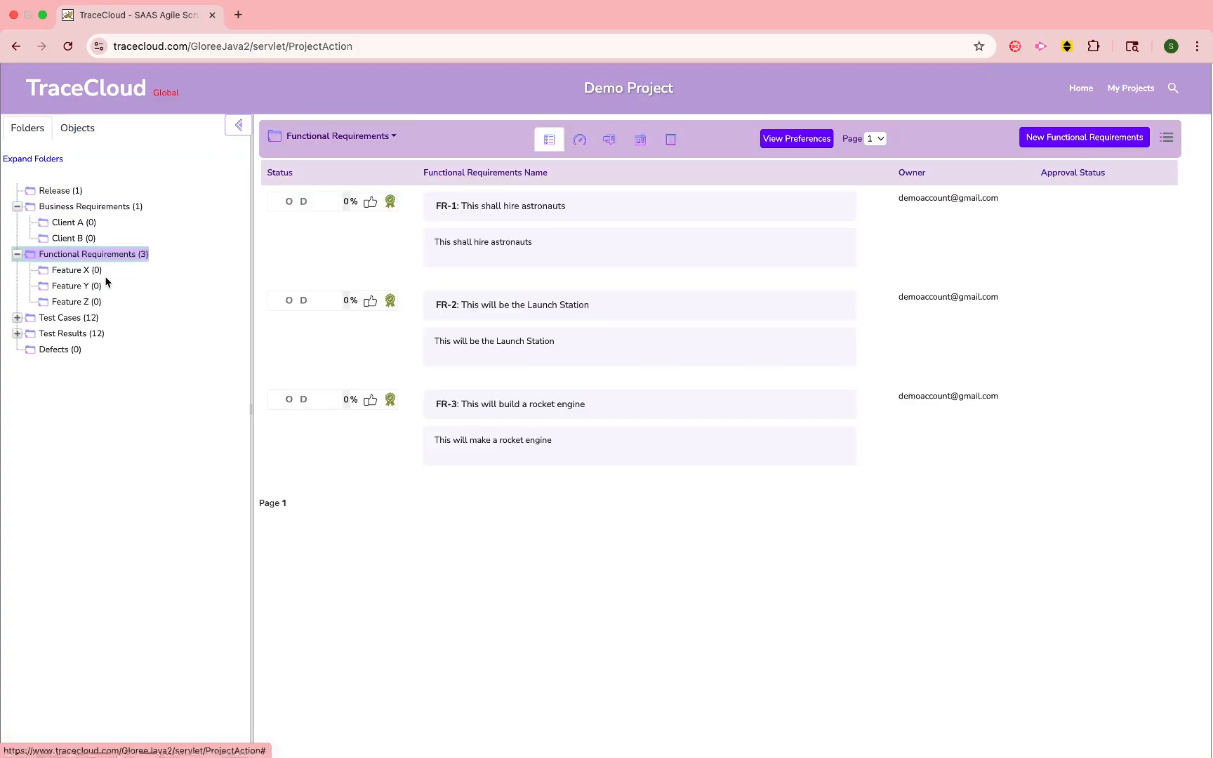
click(70, 318)
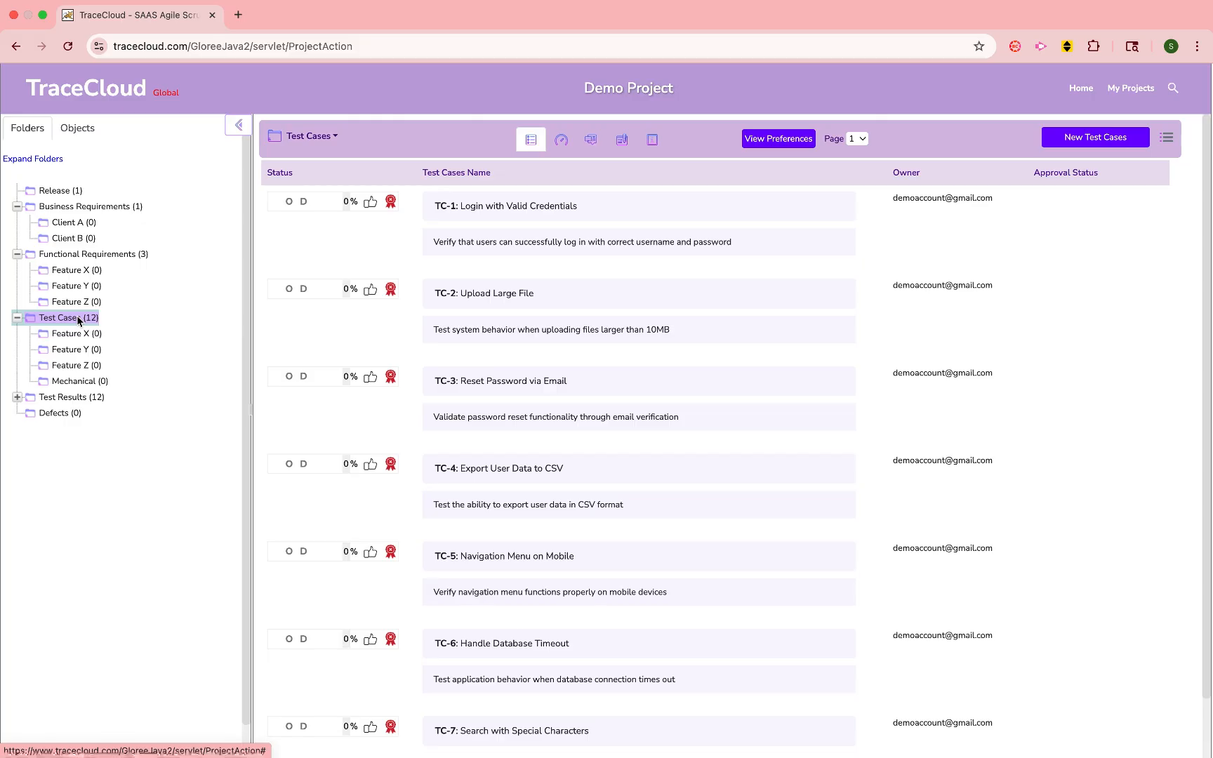
- Create a subfolder named Electrical under Test Cases with the description "Eletrical Test Cases"
right_click(78, 320)
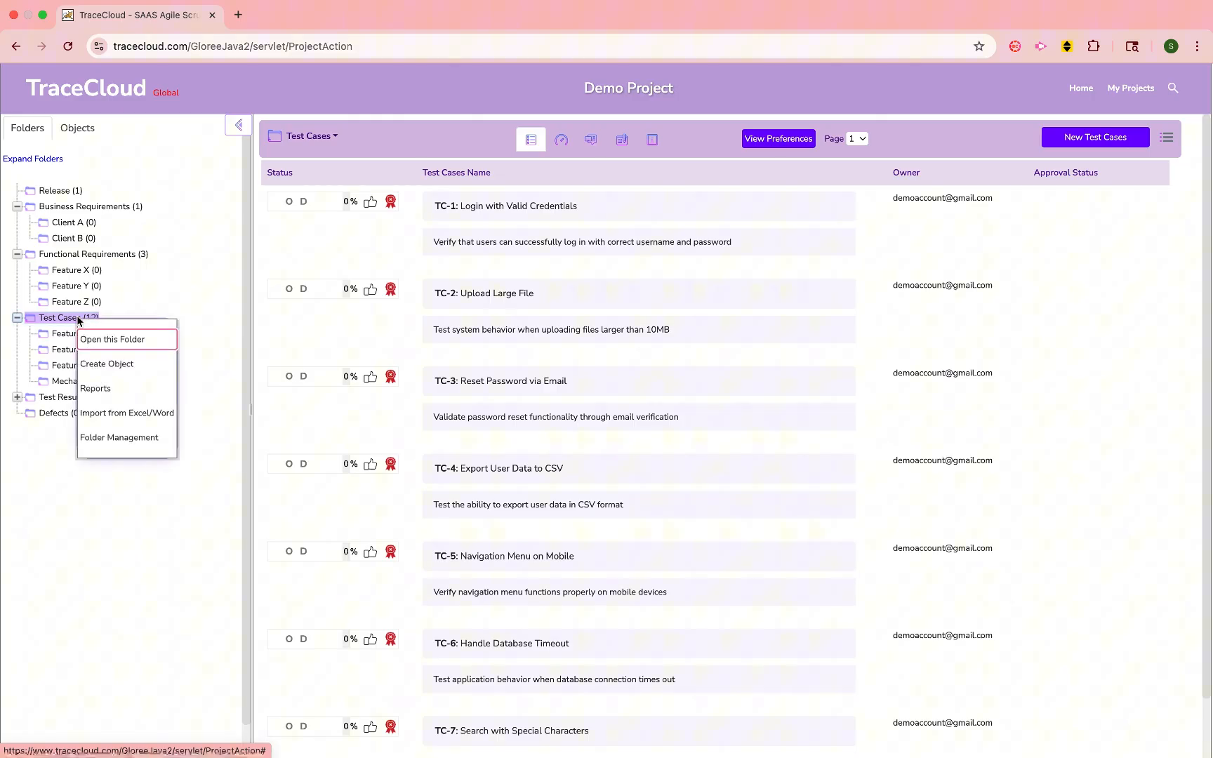
click(109, 440)
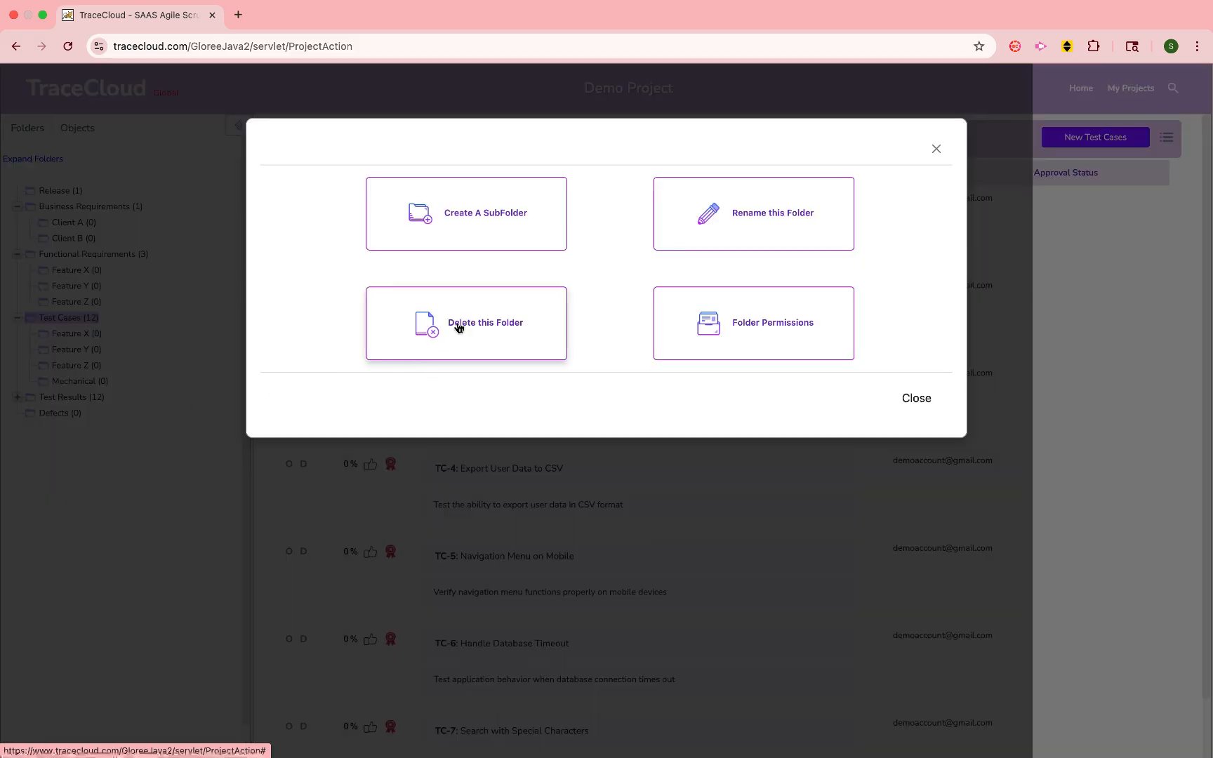
click(483, 237)
click(506, 250)
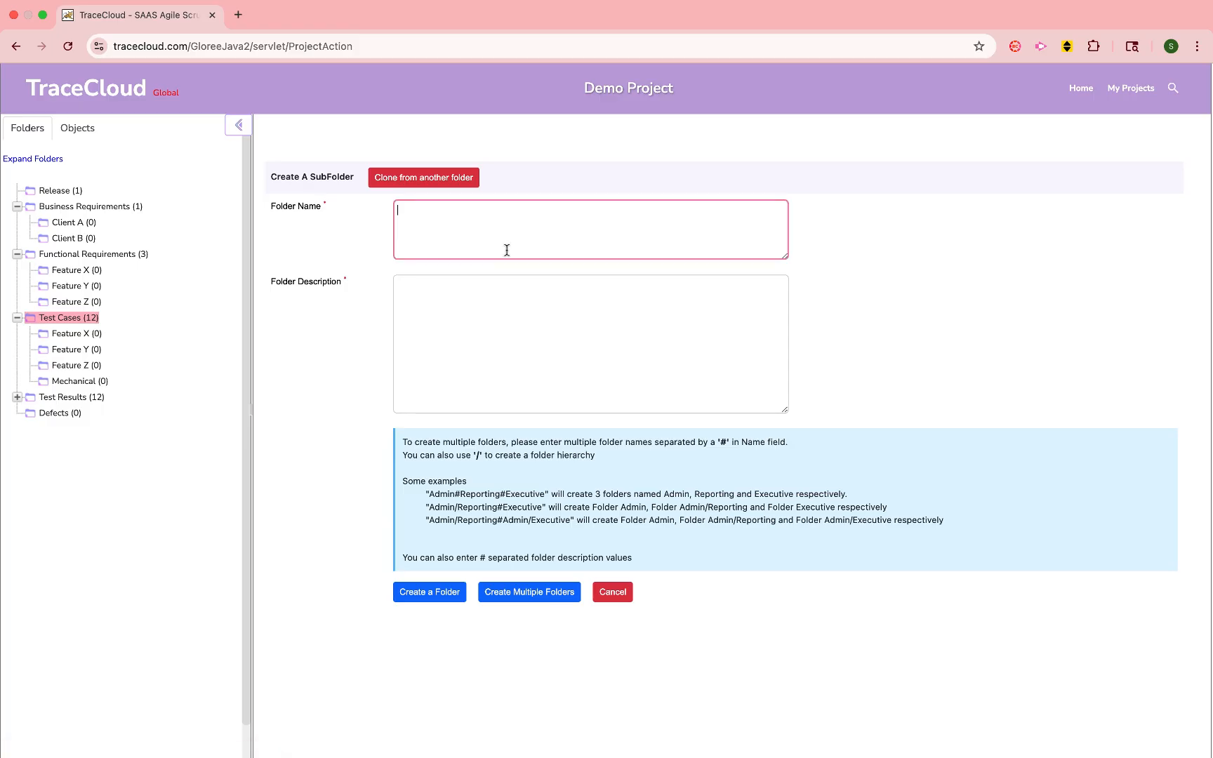
text(Electrical)
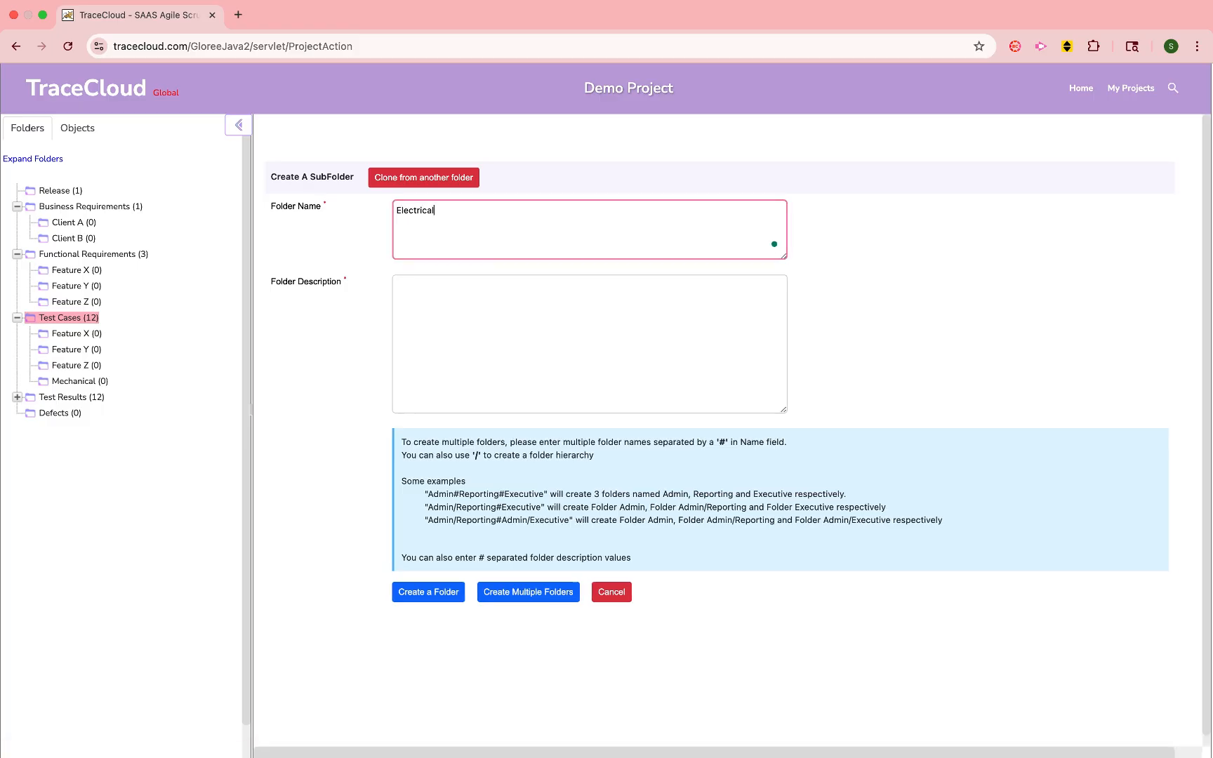
click(535, 325)
text(Eletric)
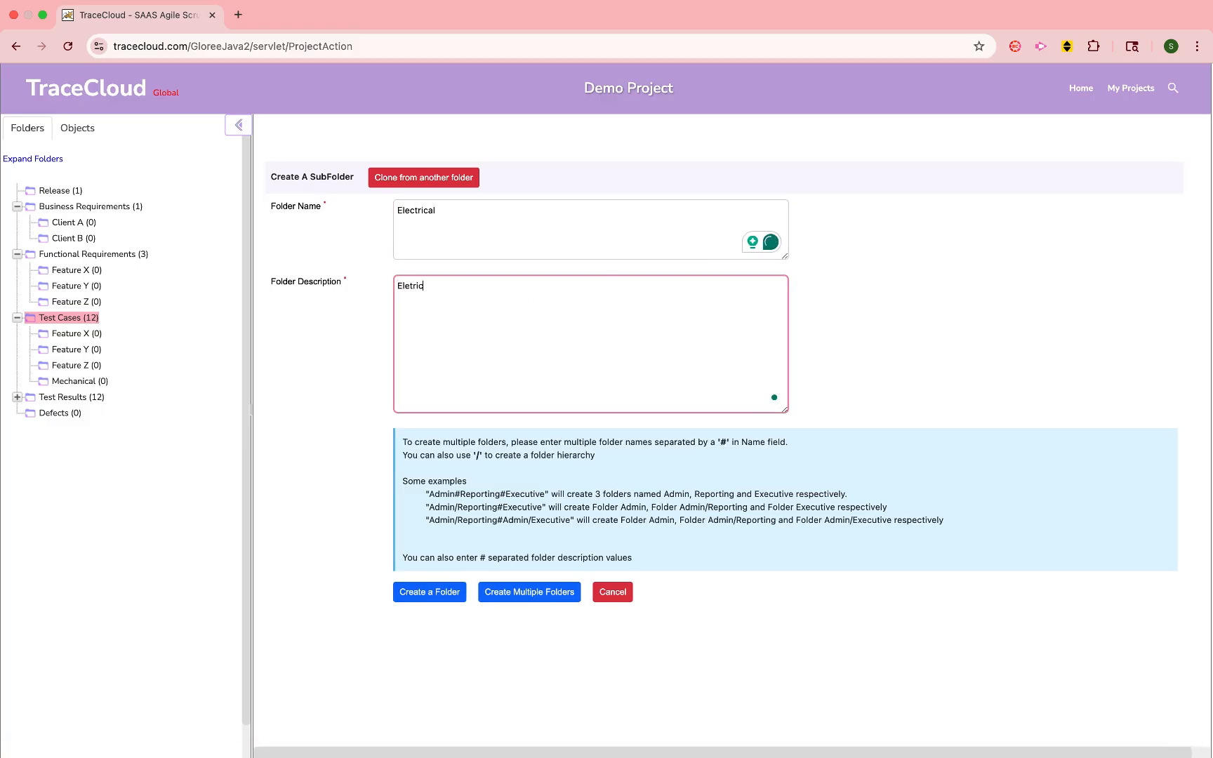
text(al Test Cases)
click(431, 589)
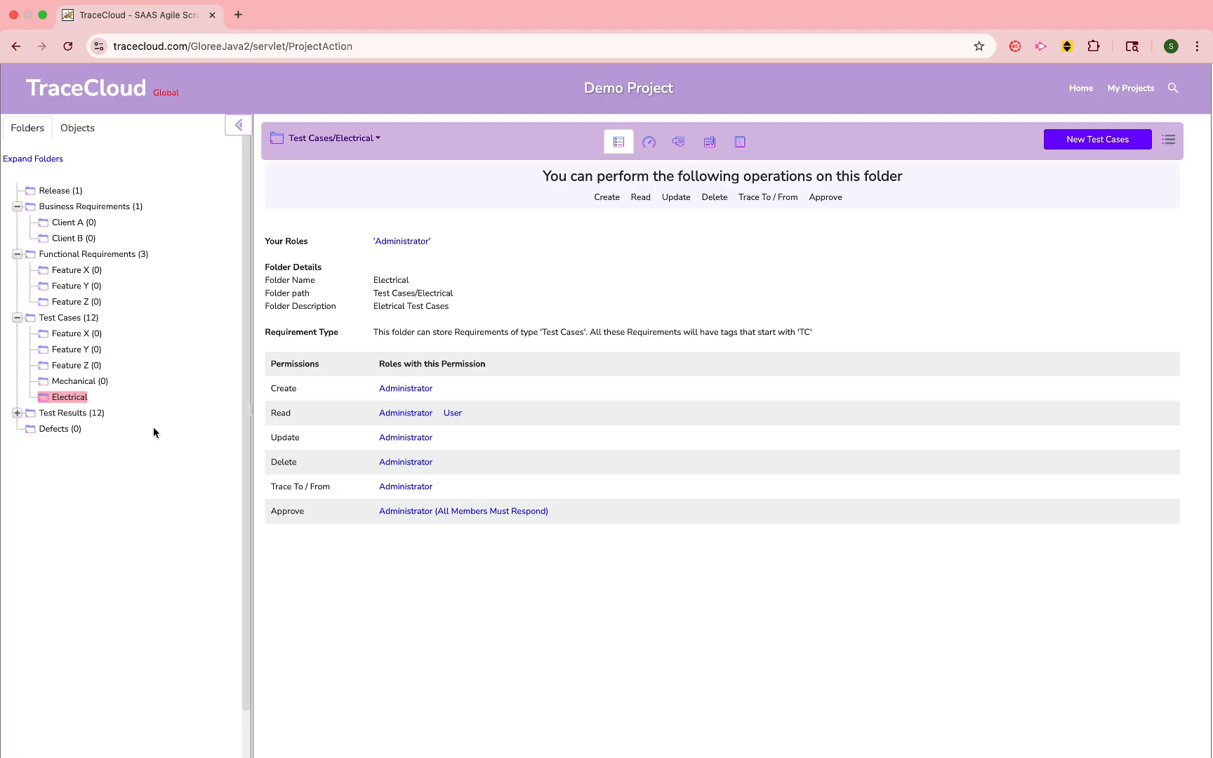
- Move test case TC-1 from the Test Cases folder to Test Cases/Electrical
click(71, 319)
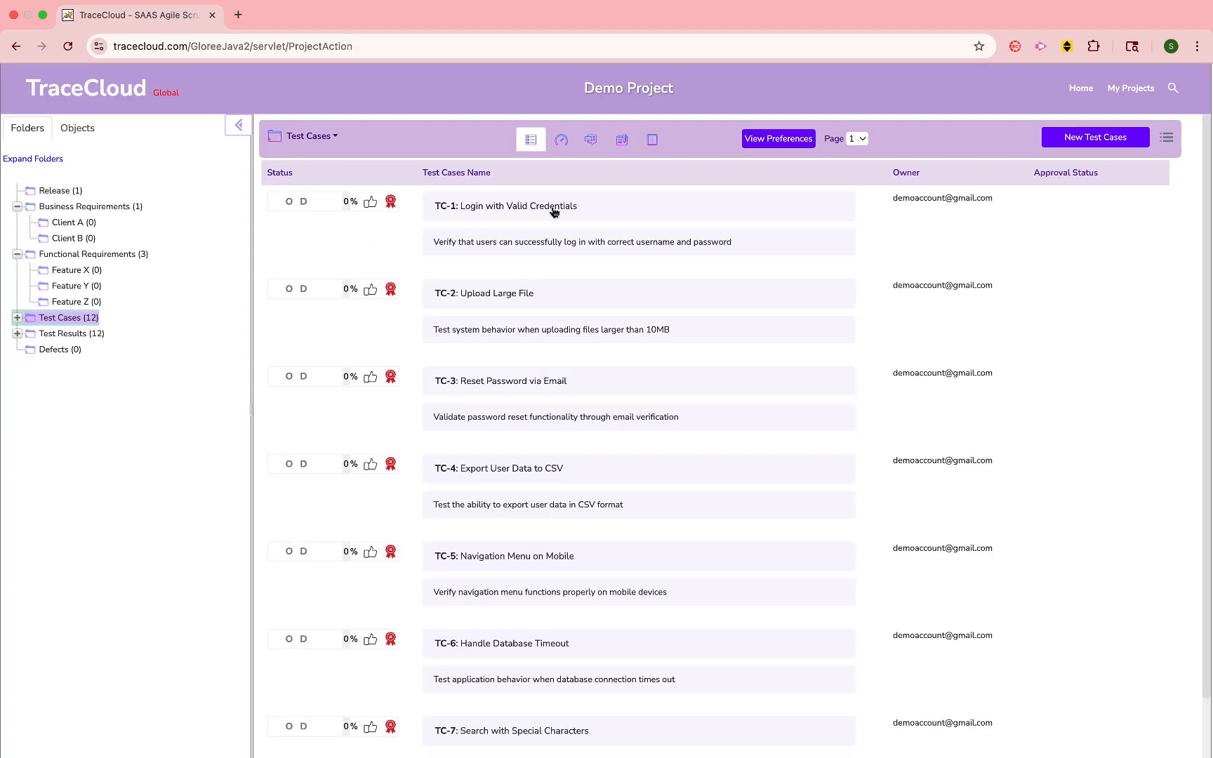
click(628, 212)
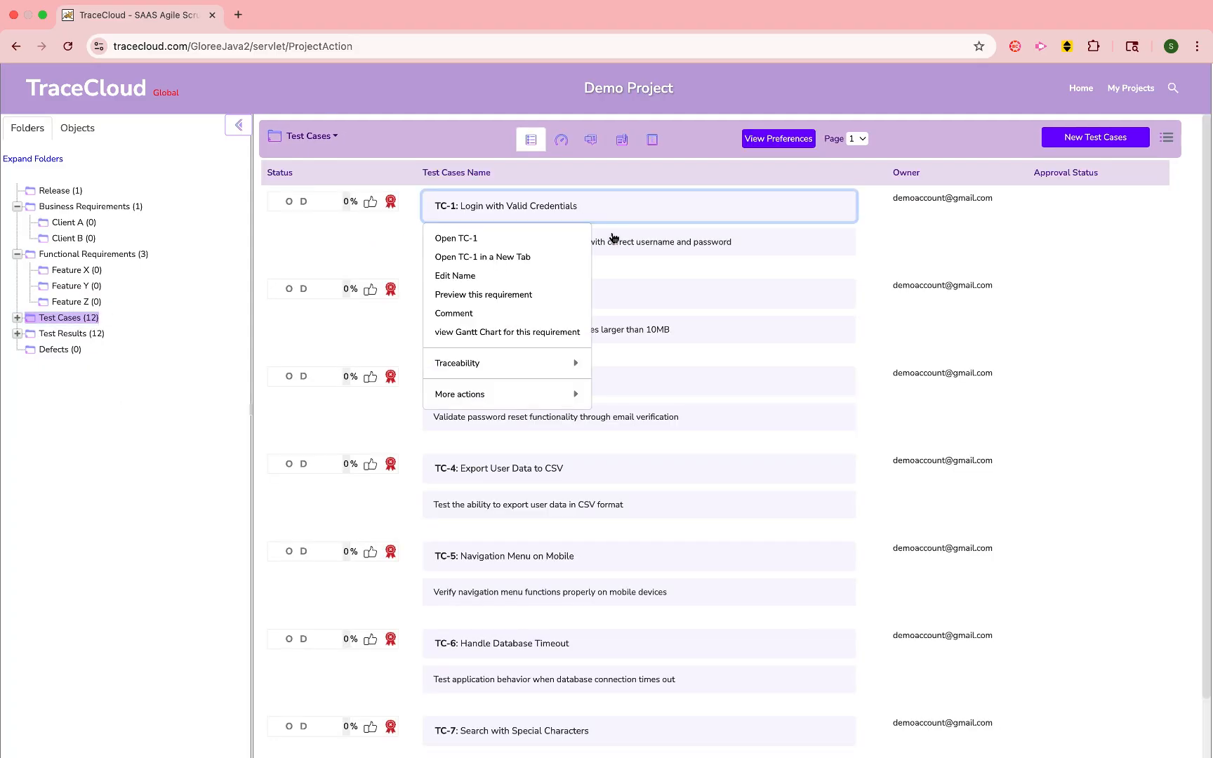
click(531, 394)
click(662, 324)
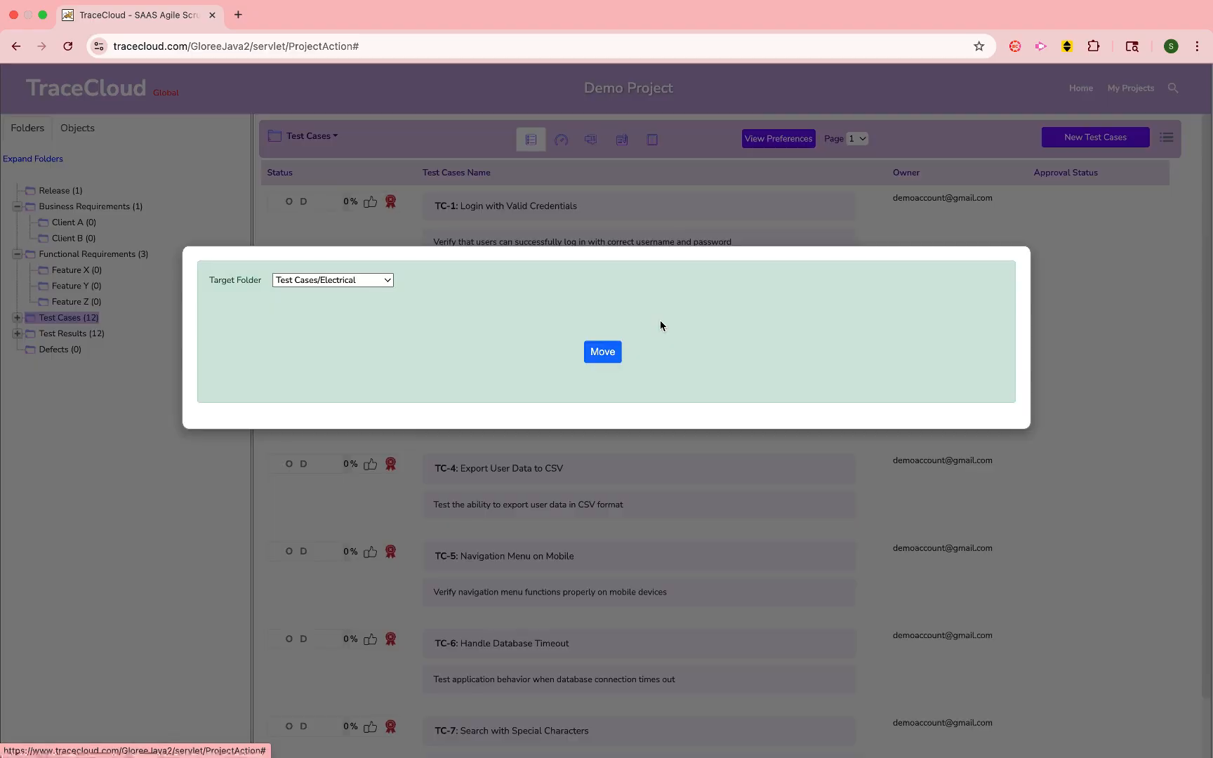
click(596, 352)
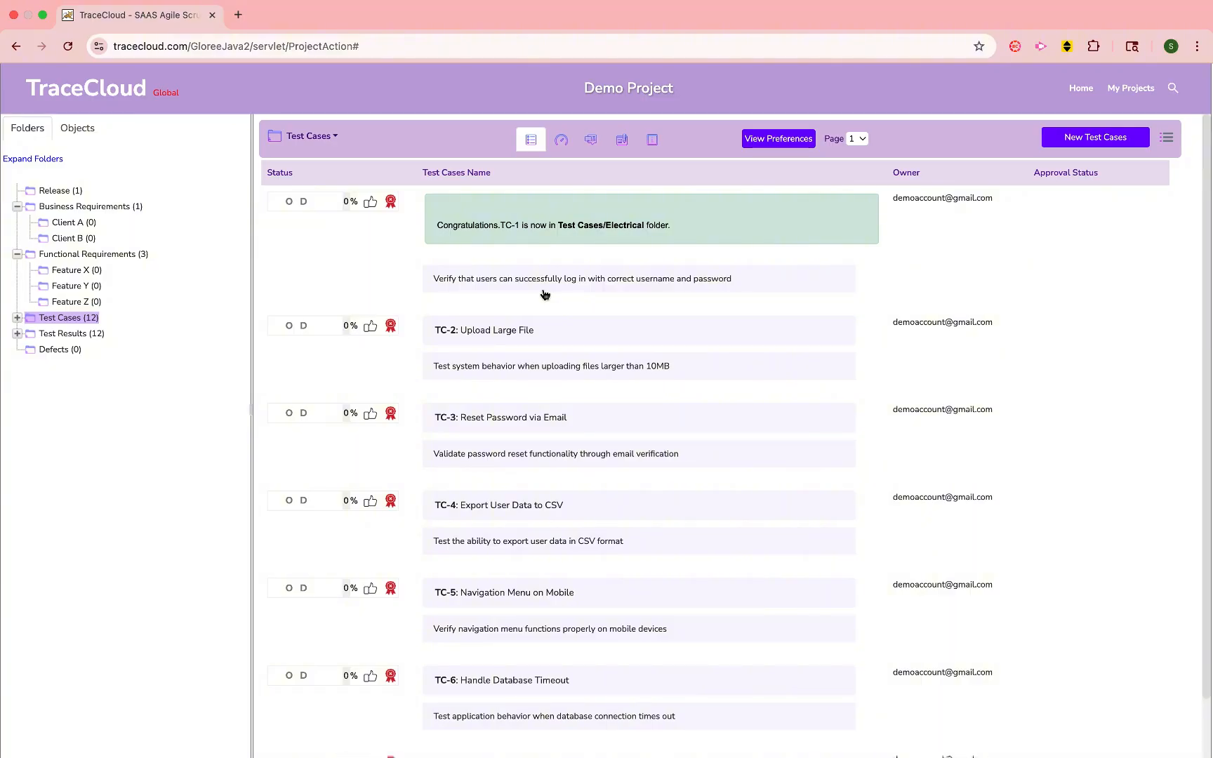
- Run a report for bulk updating on the Test Cases folder with the default settings
right_click(63, 324)
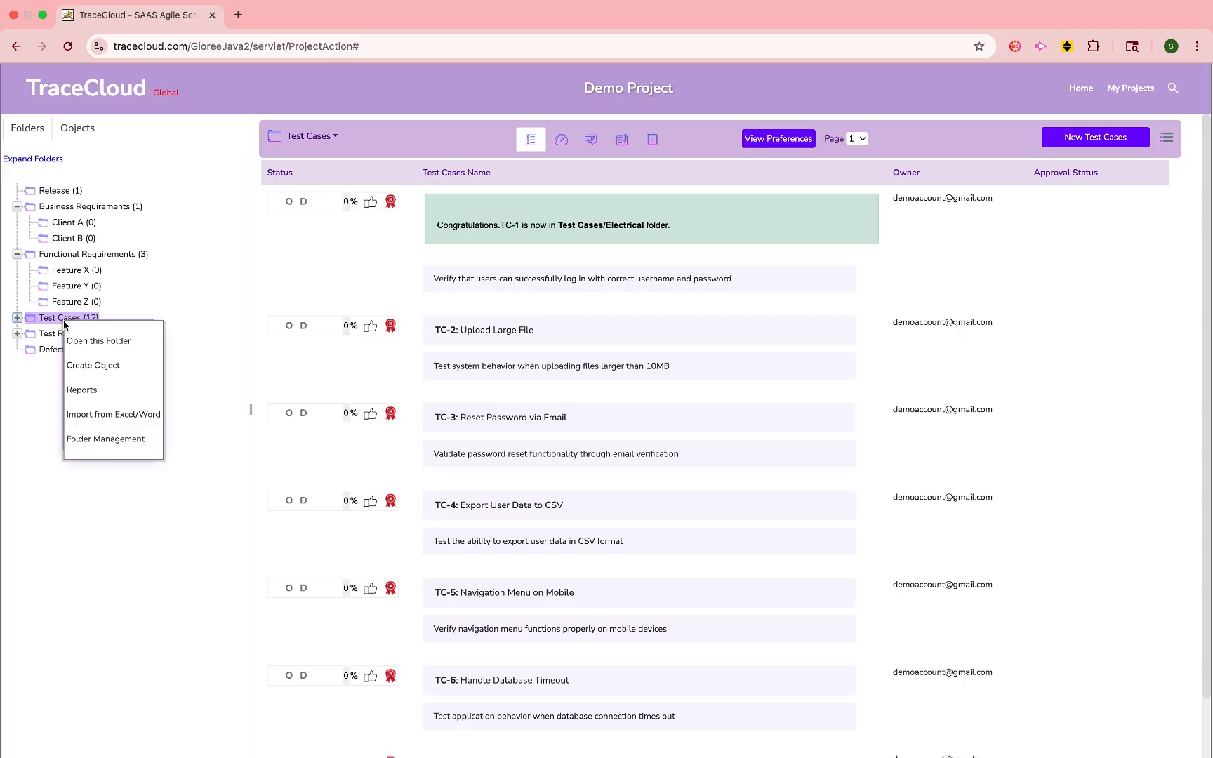
click(82, 392)
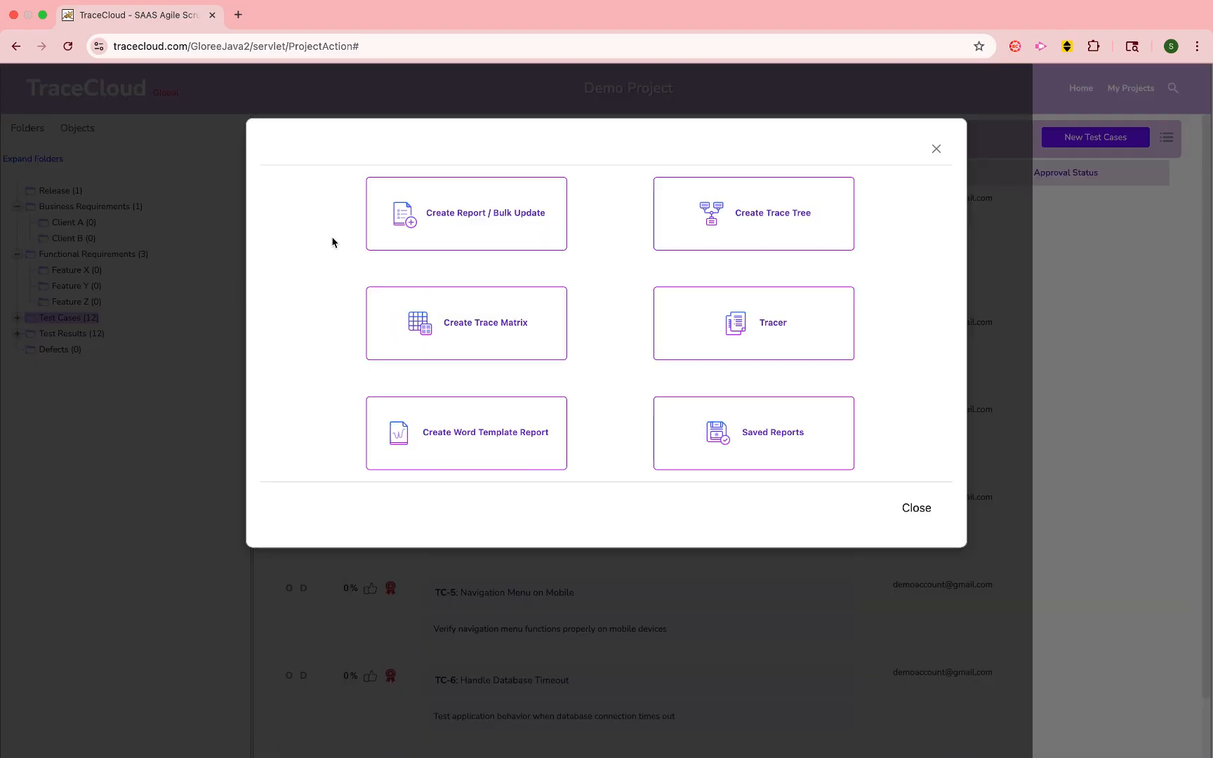
click(408, 231)
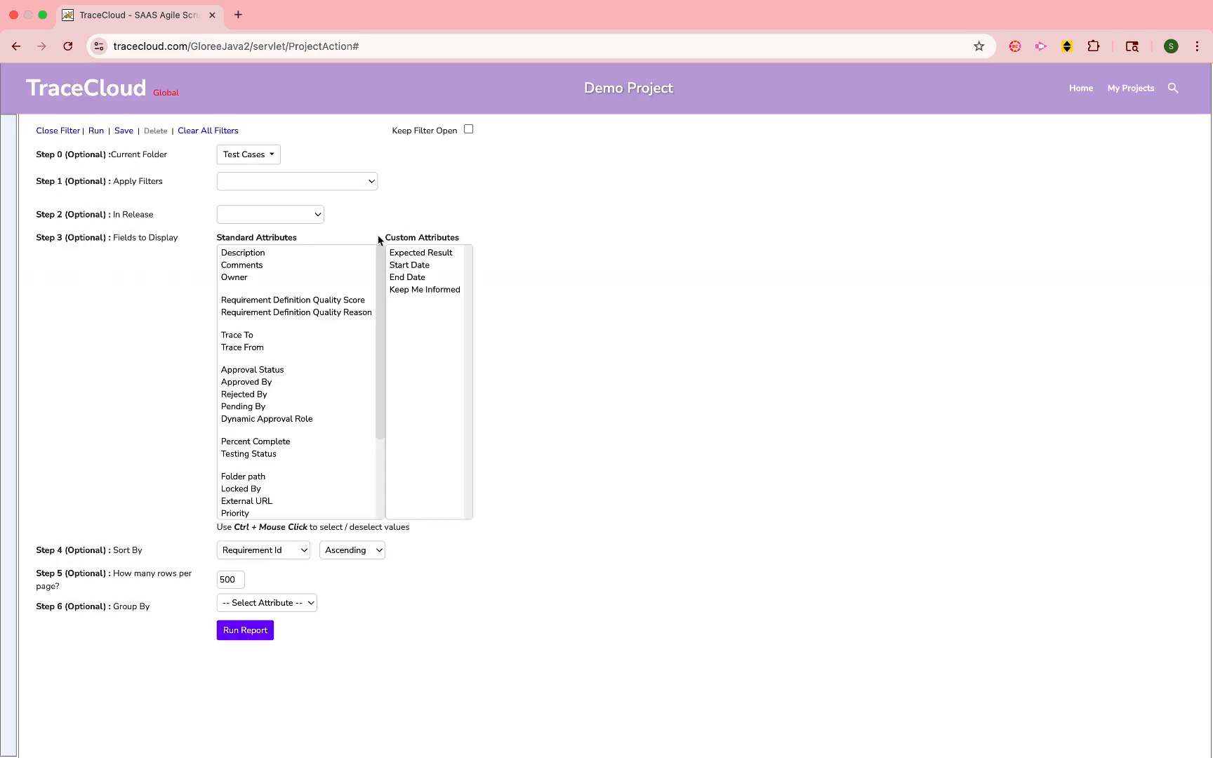
click(261, 634)
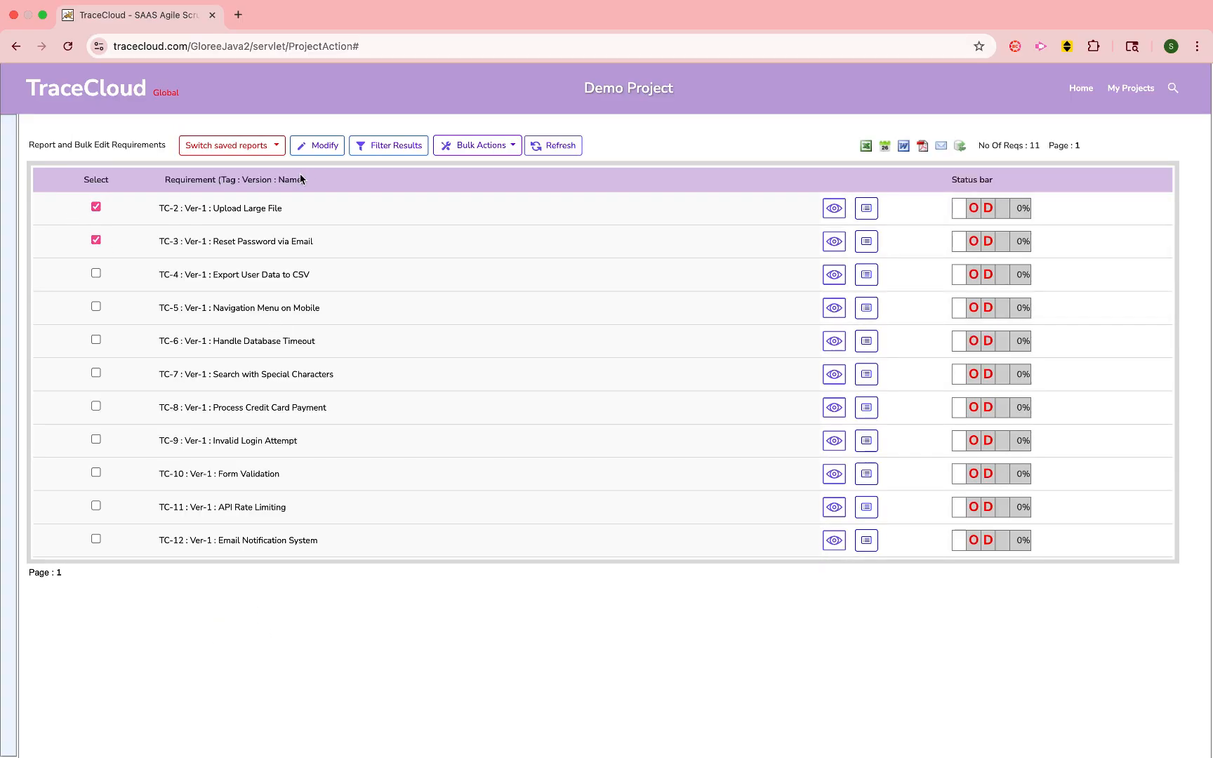
- Bulk-move test cases TC-2 and TC-3 to the Test Cases/Electrical folder
click(445, 146)
click(460, 174)
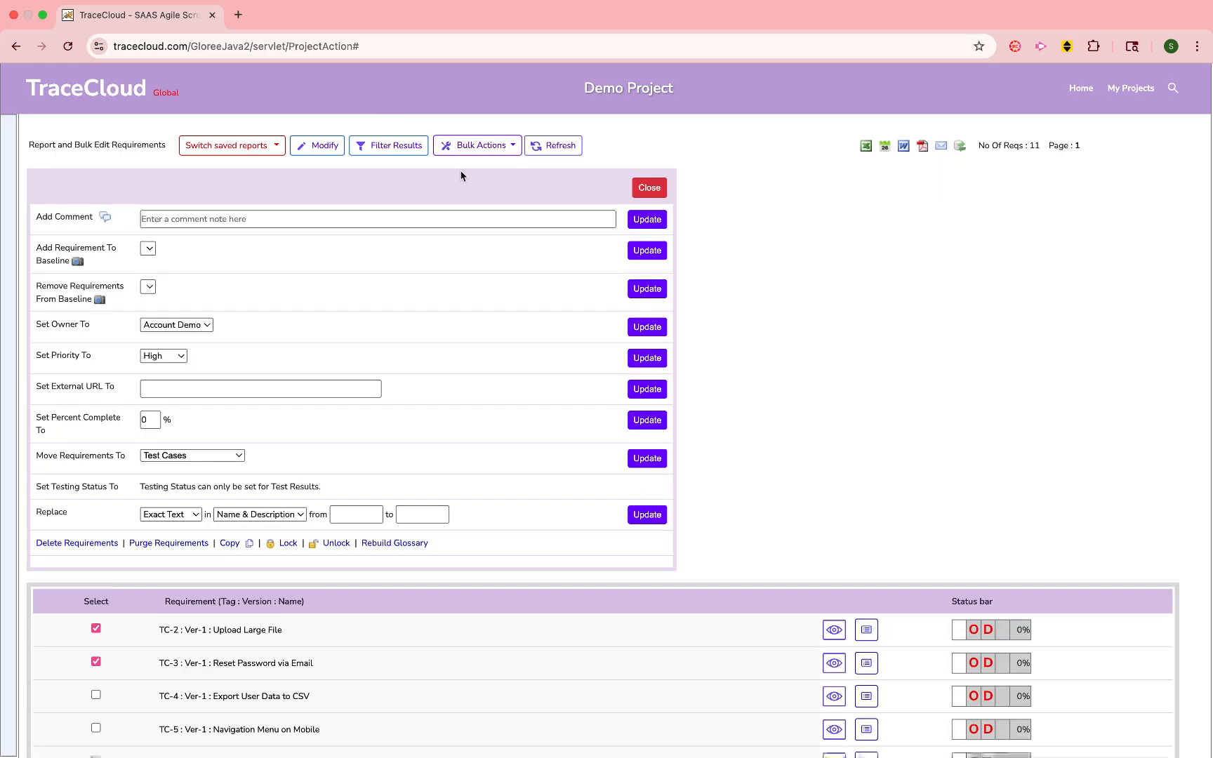
click(211, 455)
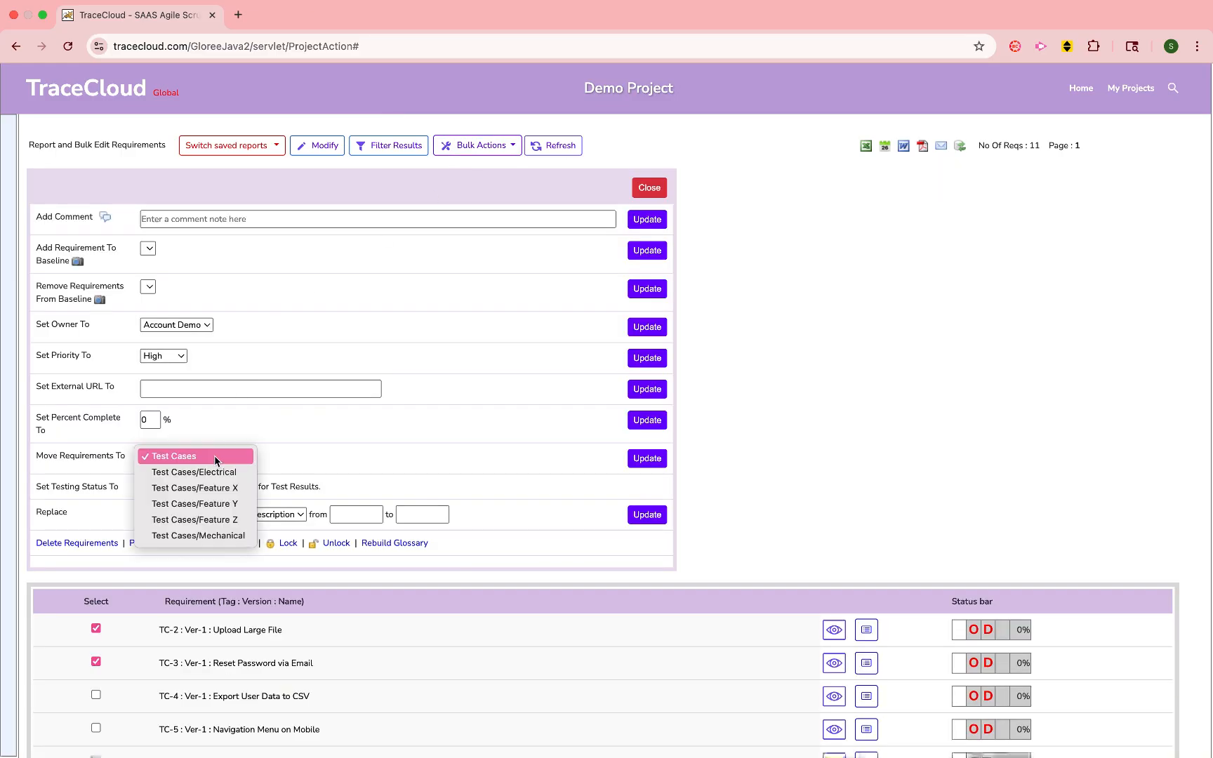
click(216, 477)
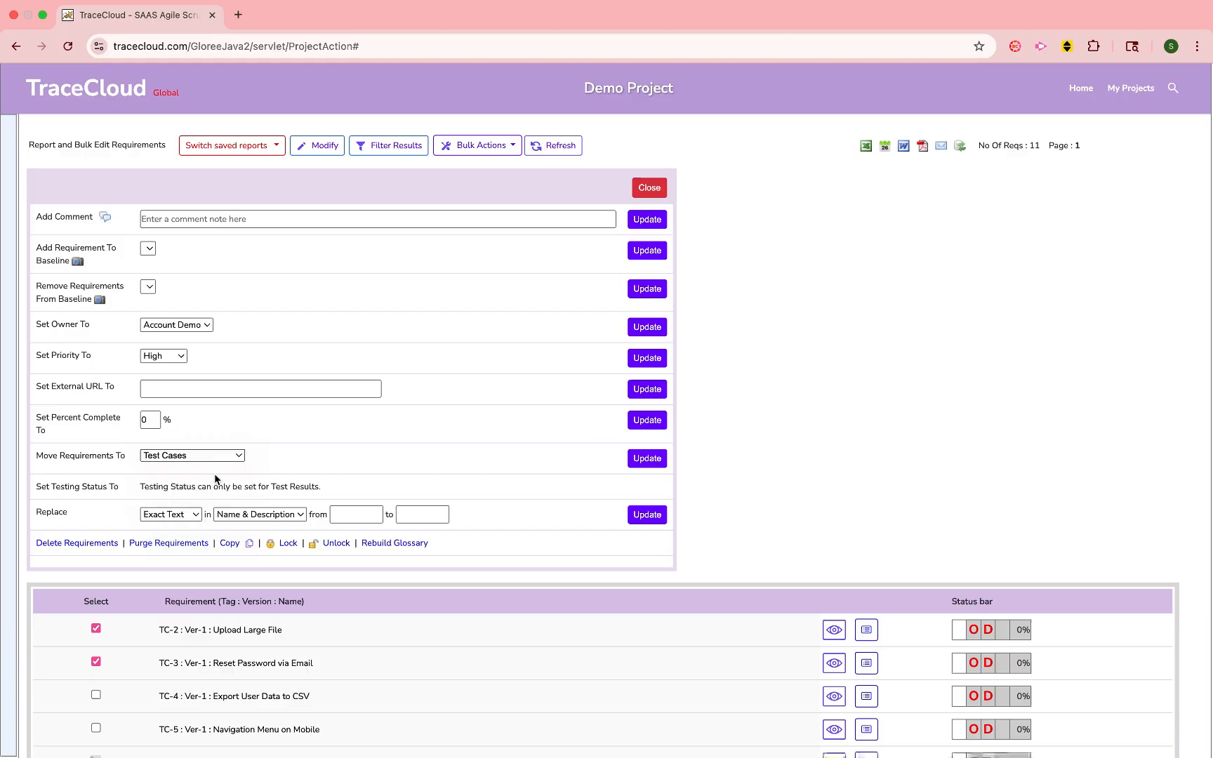
click(647, 457)
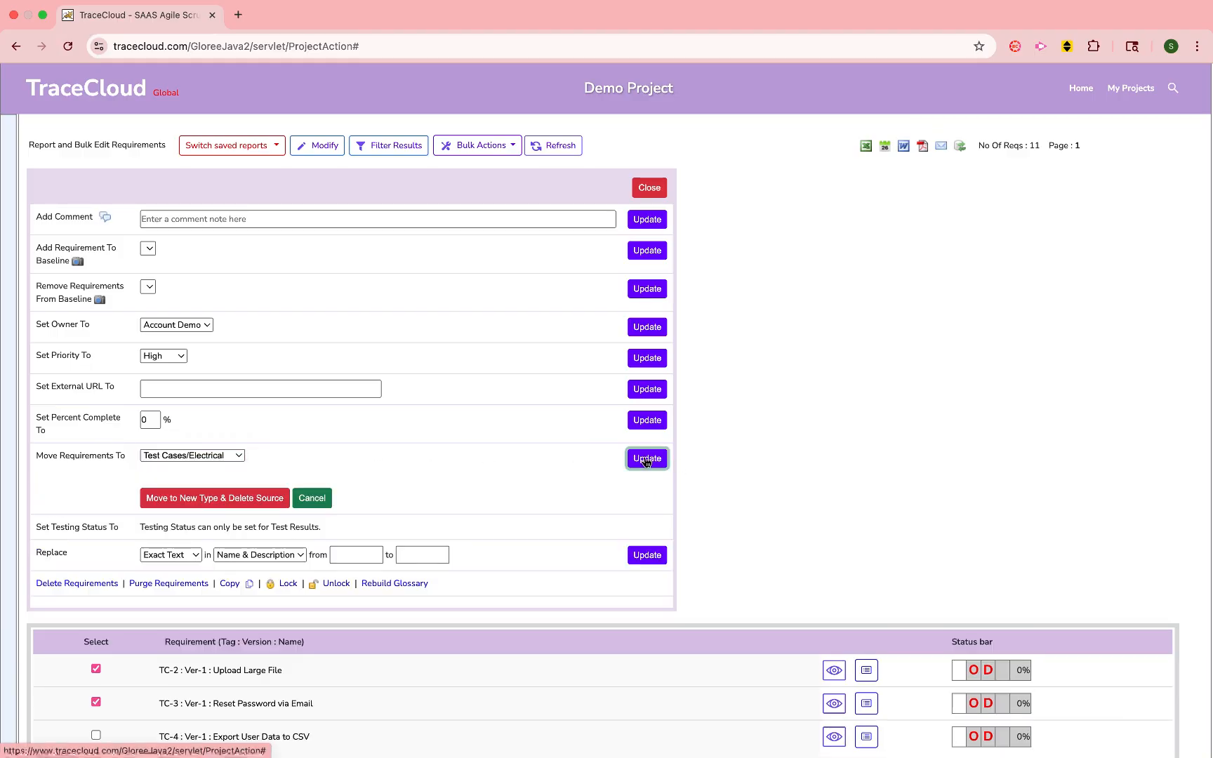
click(252, 497)
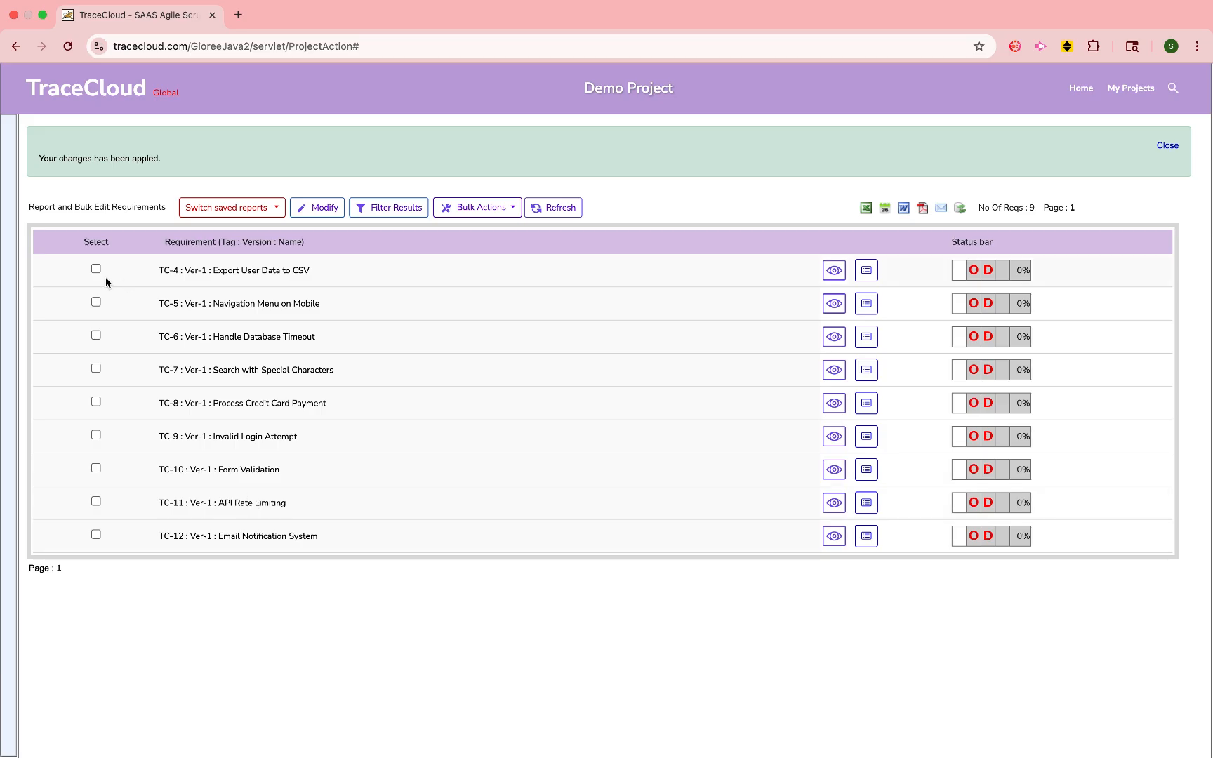
- Bulk-move test cases TC-4, TC-5 and TC-6 to the Test Cases/Mechanical folder
click(96, 303)
click(96, 336)
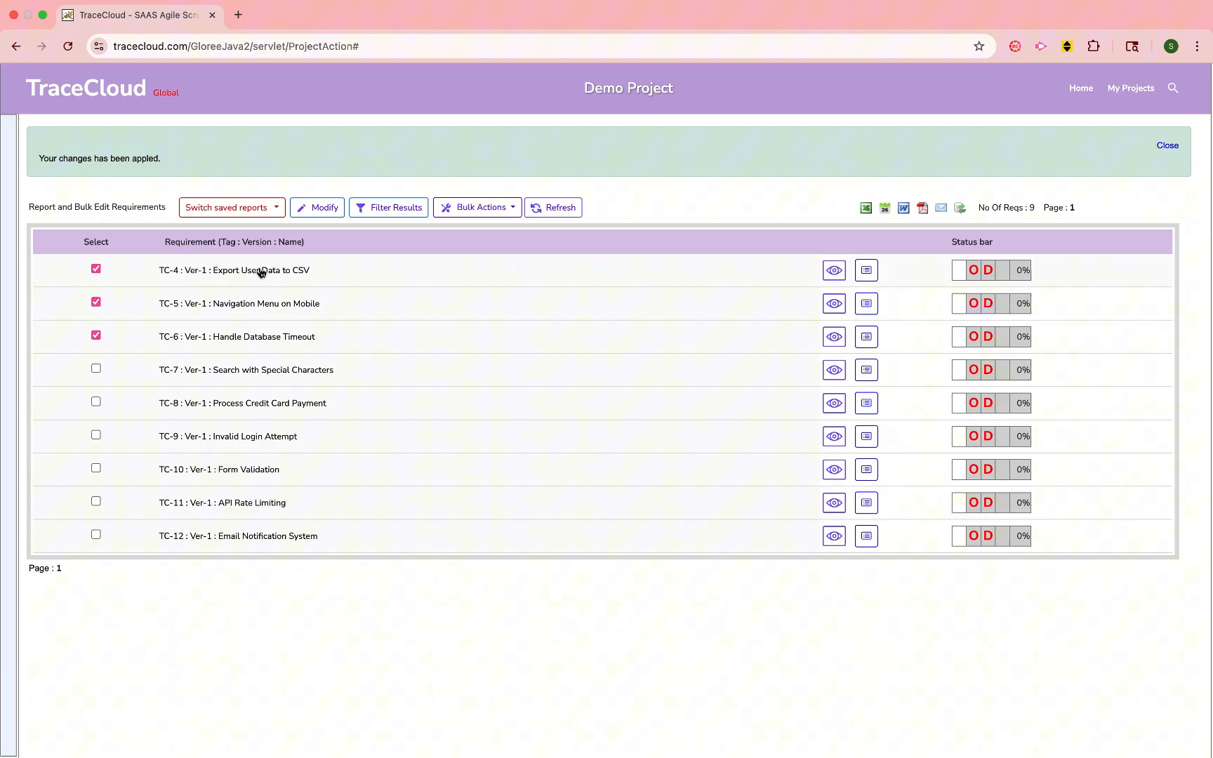
click(469, 208)
click(460, 237)
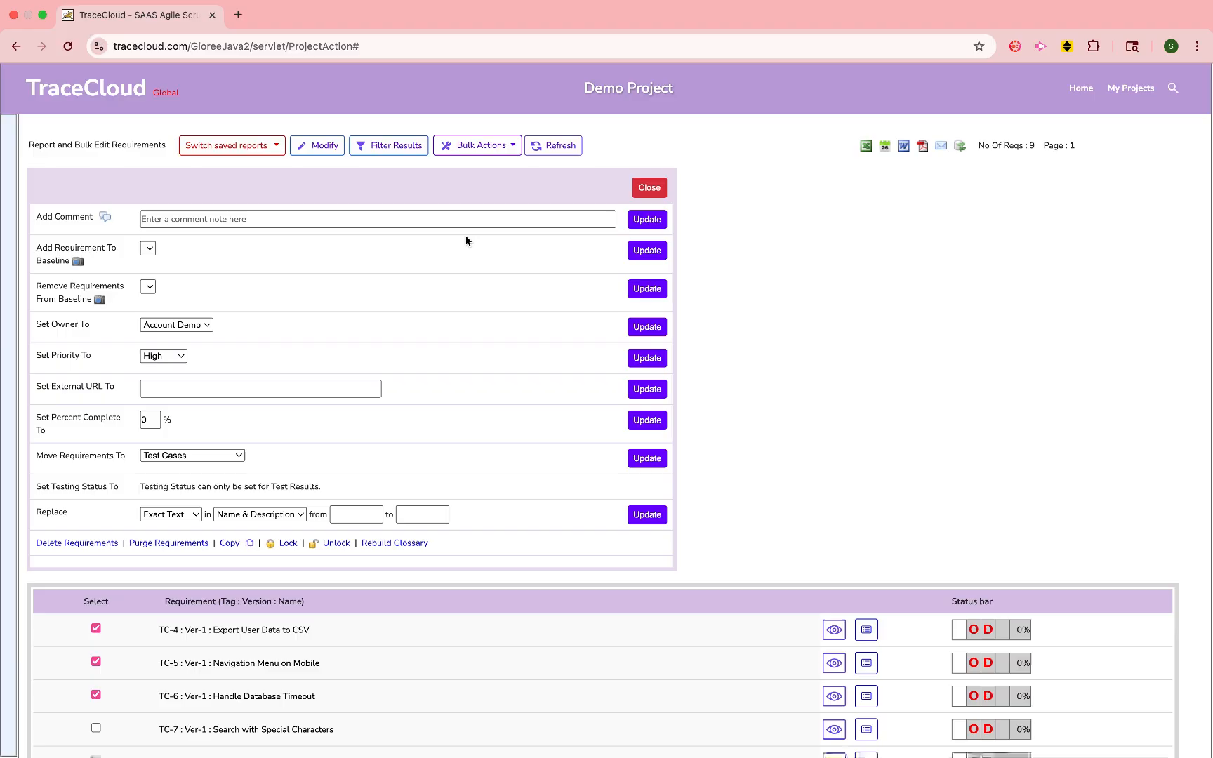
click(207, 456)
click(216, 540)
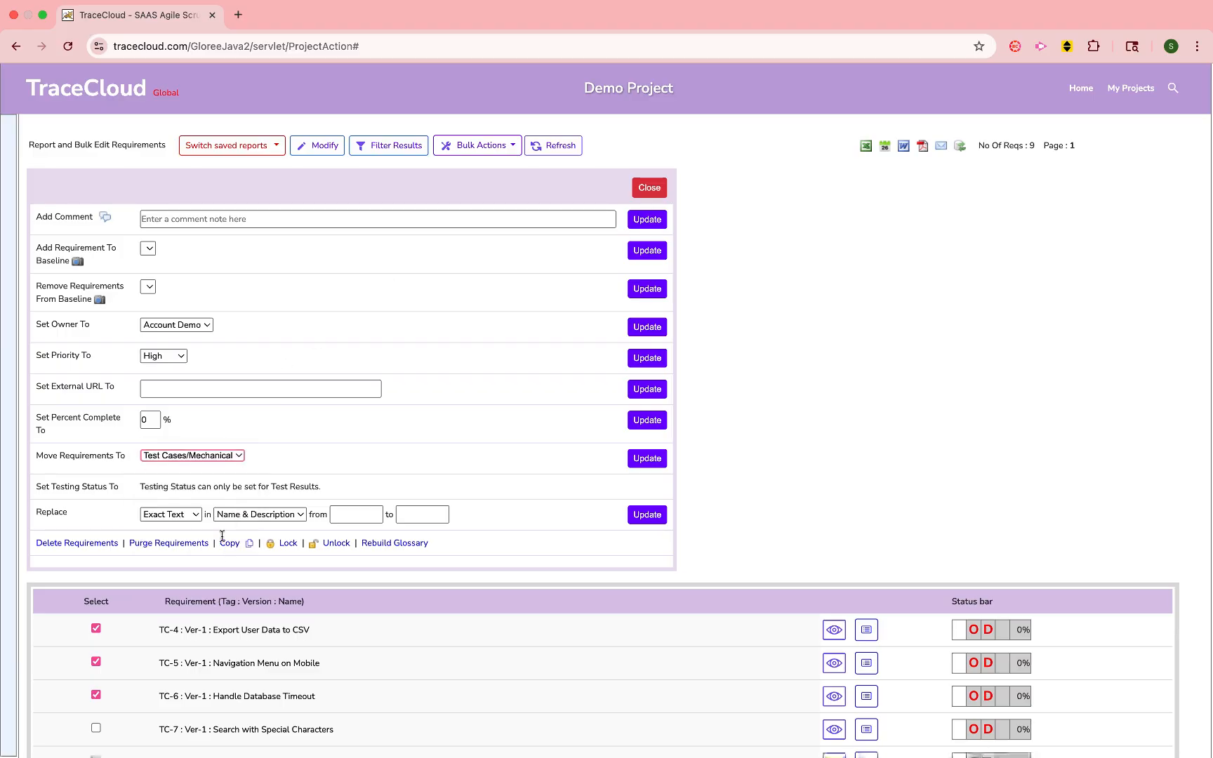
click(645, 458)
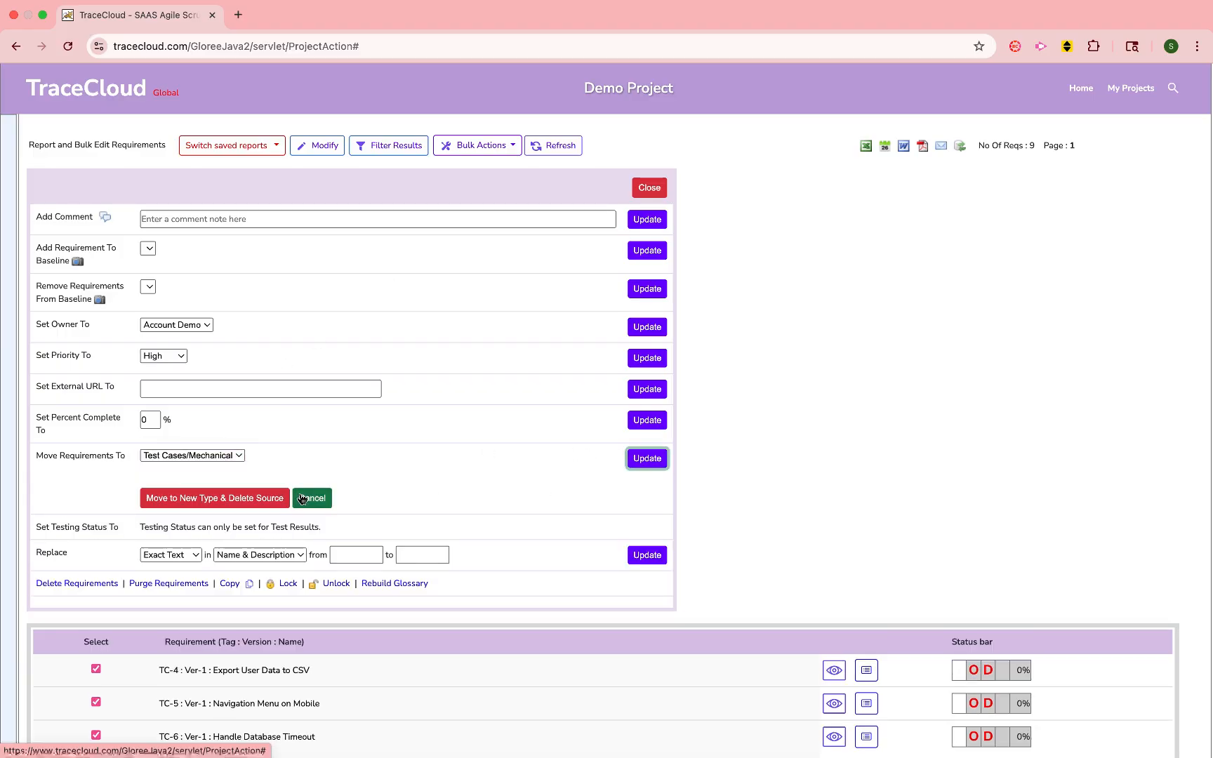
click(254, 497)
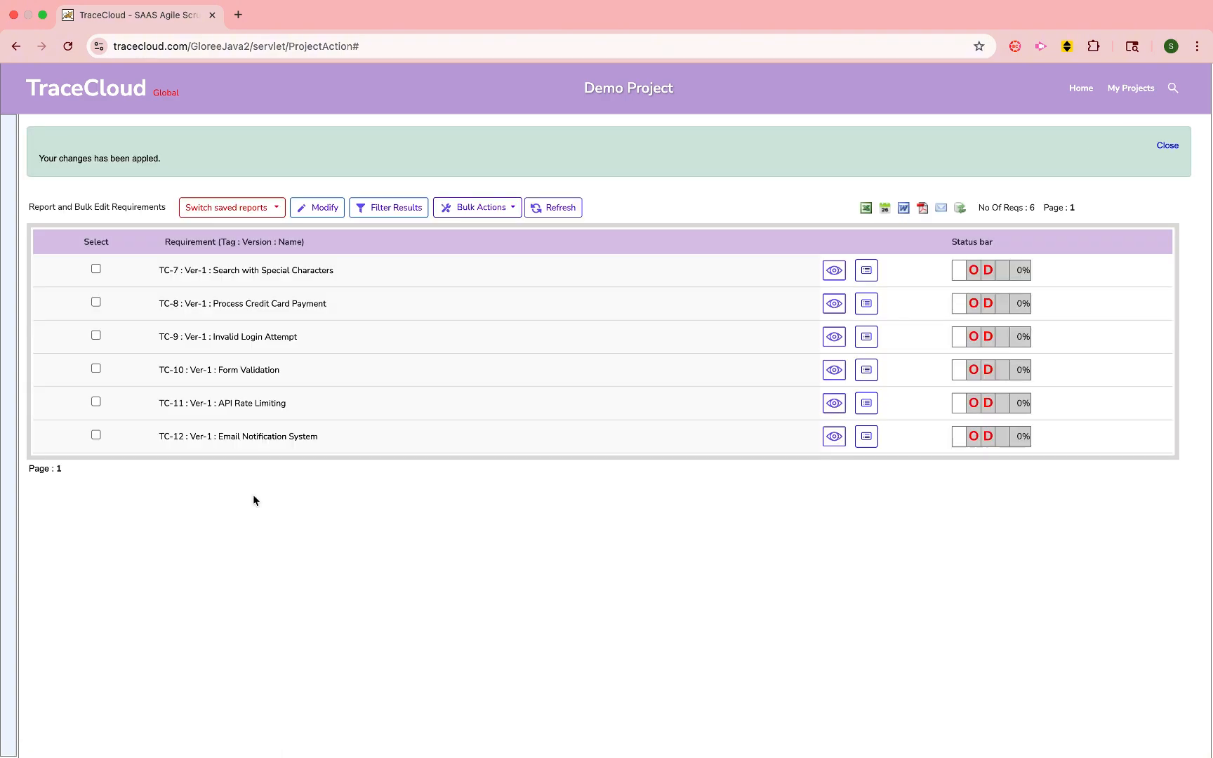
click(1168, 146)
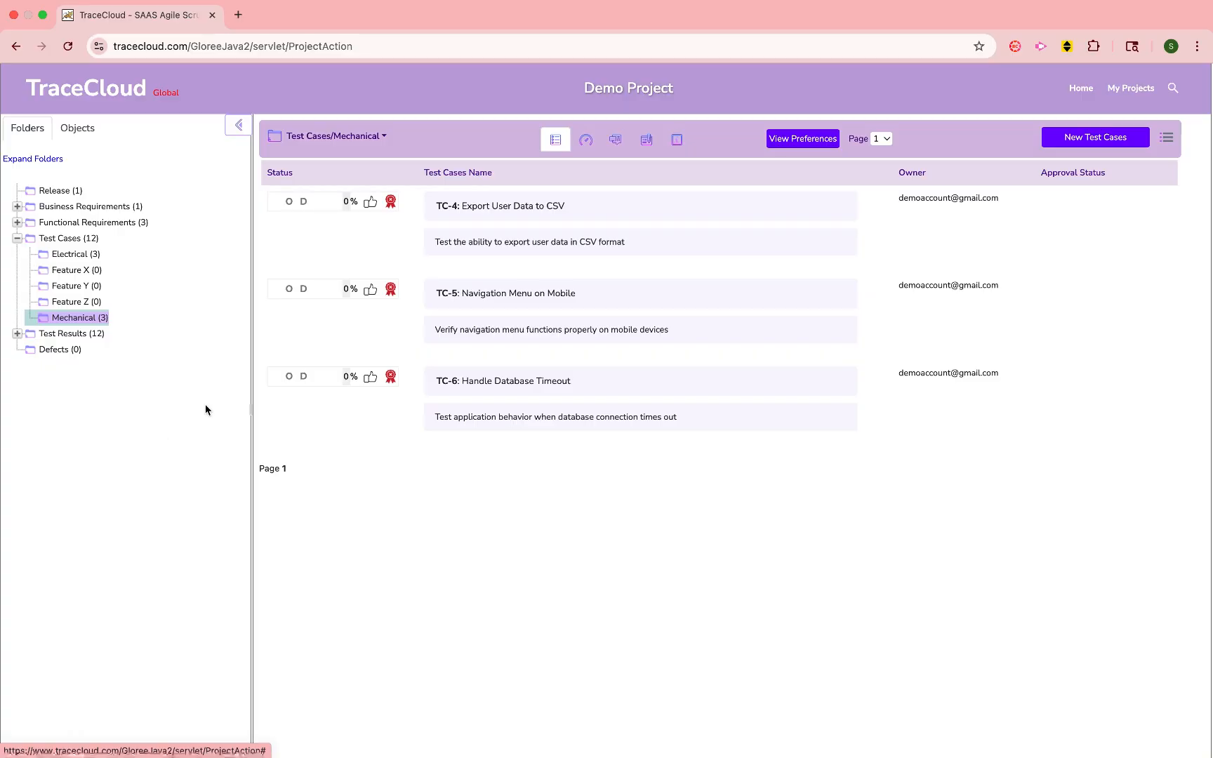
- View the metrics dashboard of the Test Cases/Mechanical folder
click(590, 143)
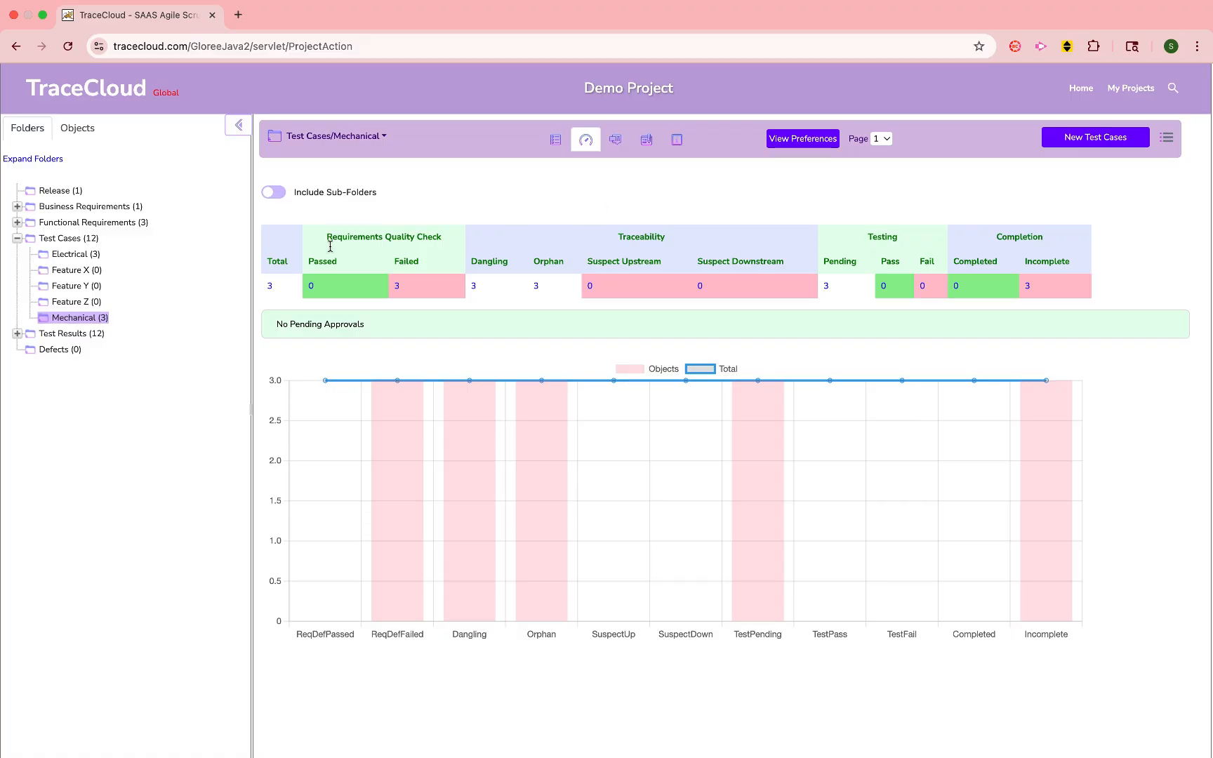
- Set up a Test Cases report with the filters Include Requirements in Subfolders and Dangling (No Downstream) Requirements
right_click(79, 243)
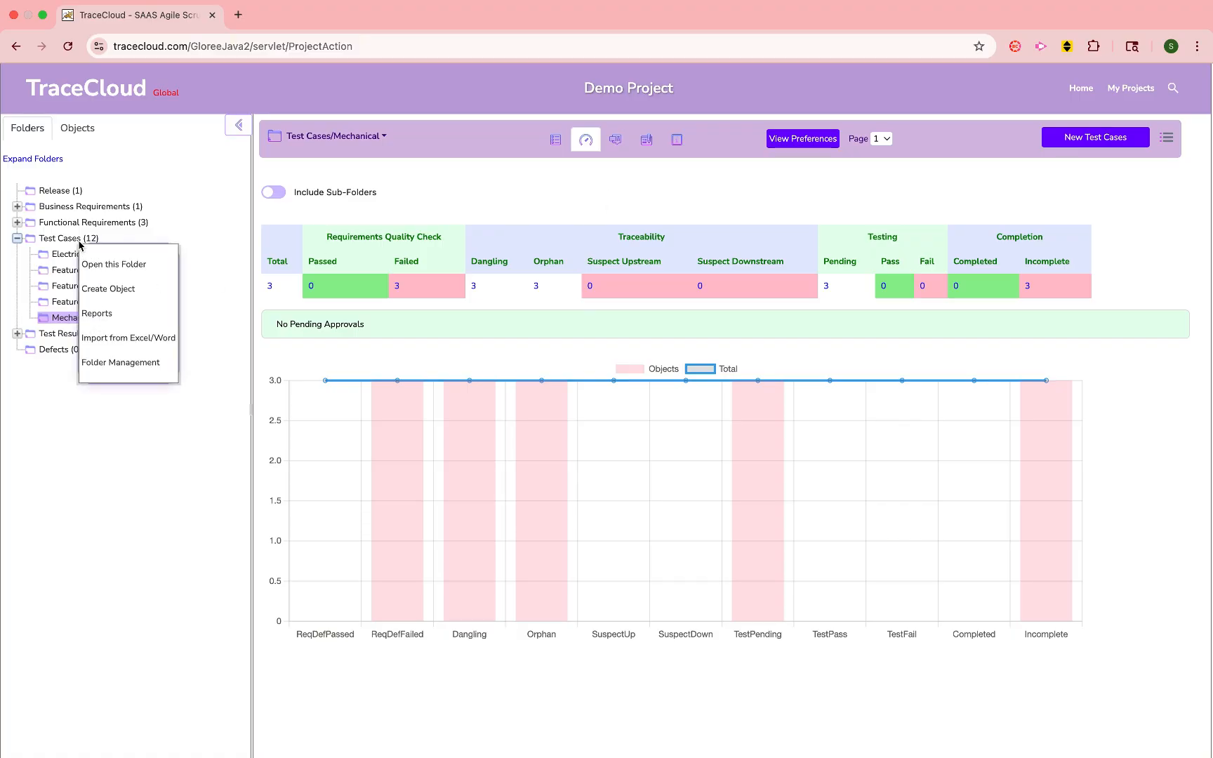
click(106, 311)
click(460, 206)
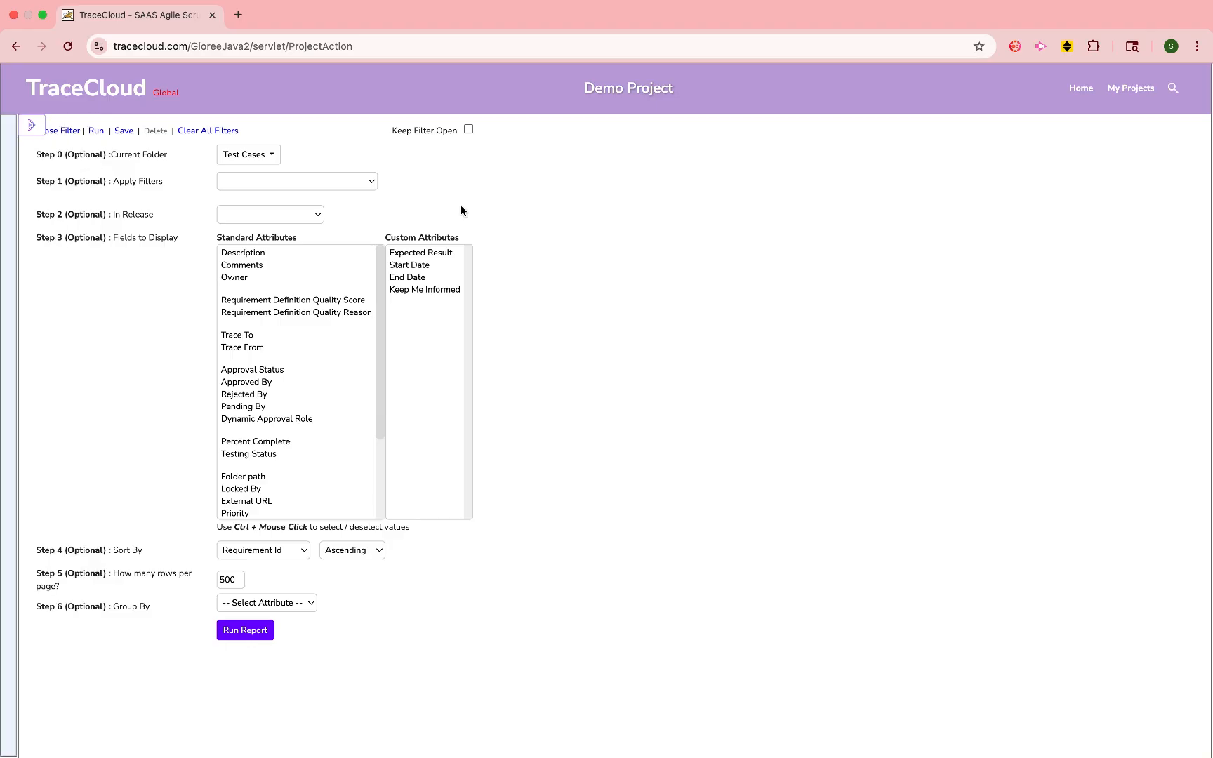
click(368, 181)
click(356, 200)
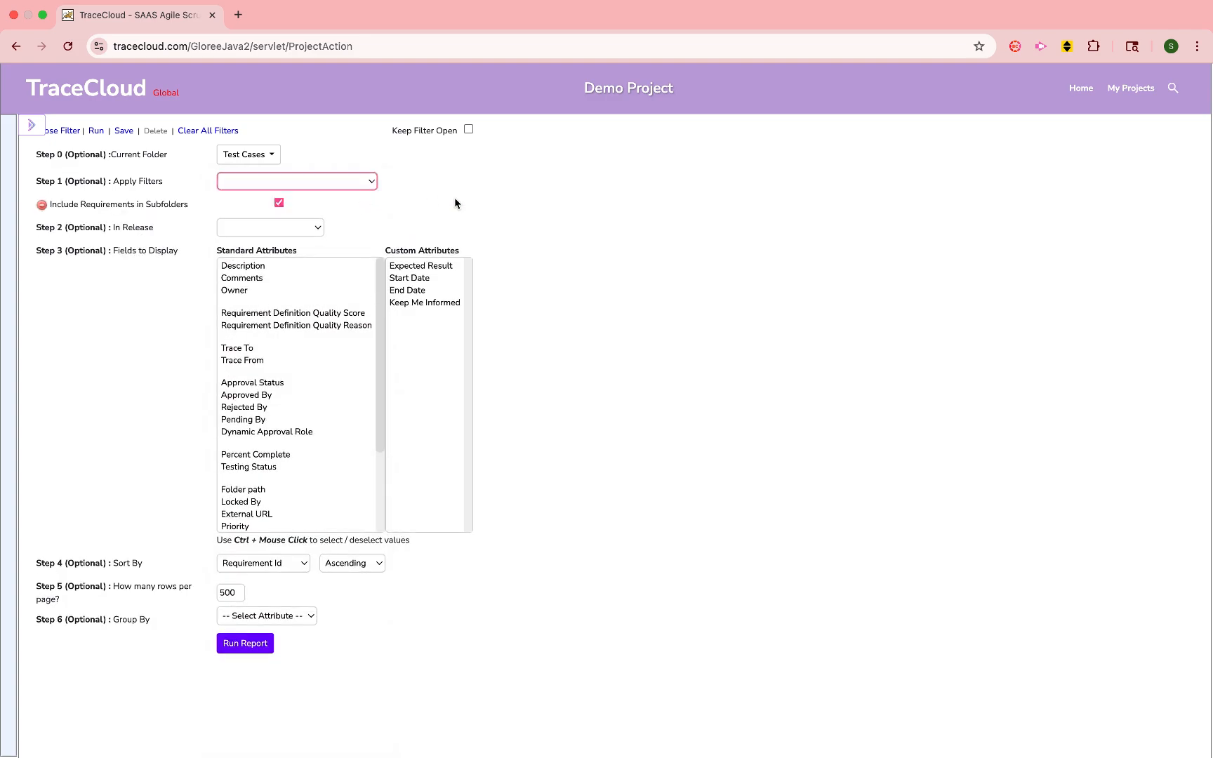
click(455, 199)
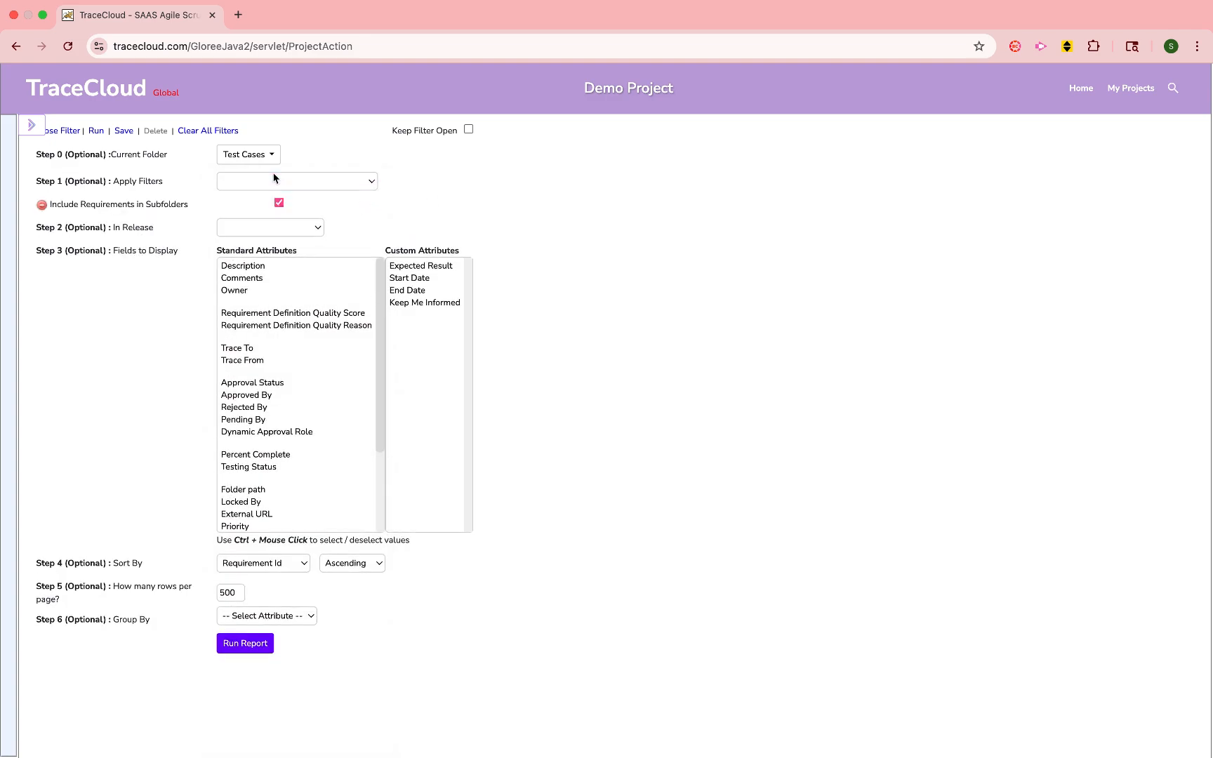
click(285, 184)
click(282, 214)
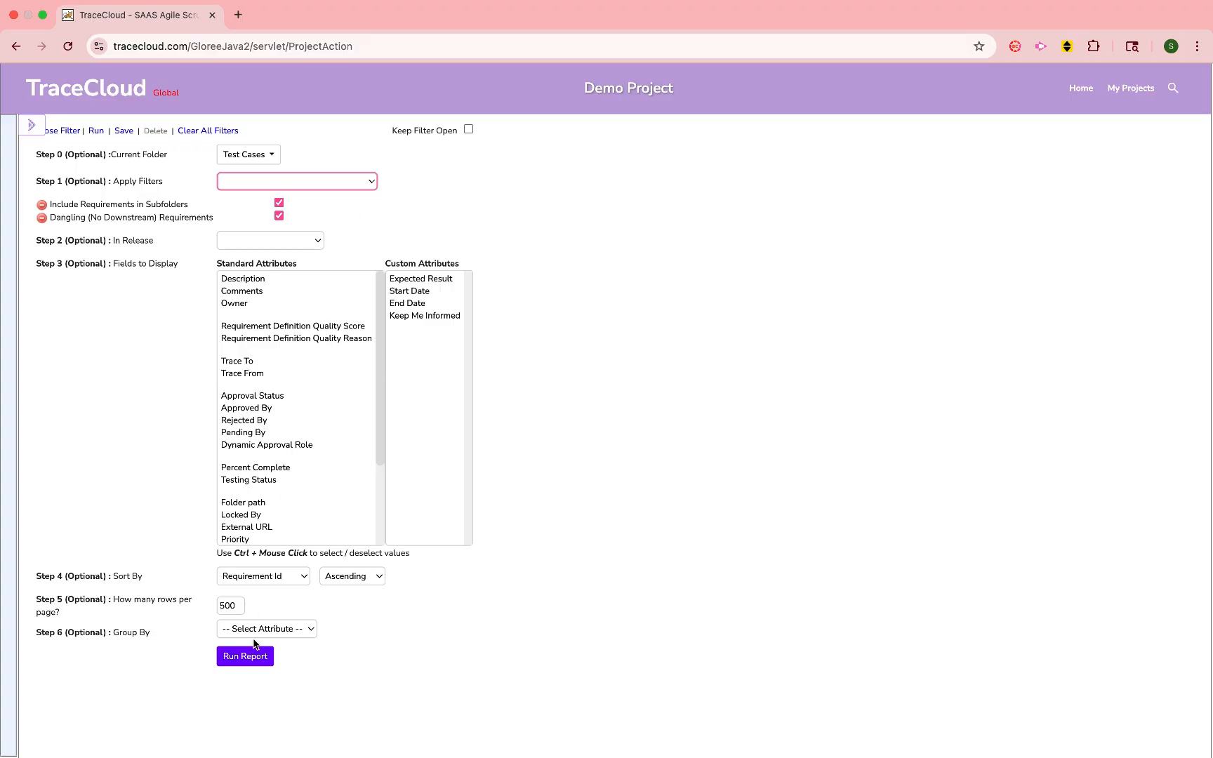
- Run the Test Cases report and open the form for saving it as a new report, without saving
click(243, 656)
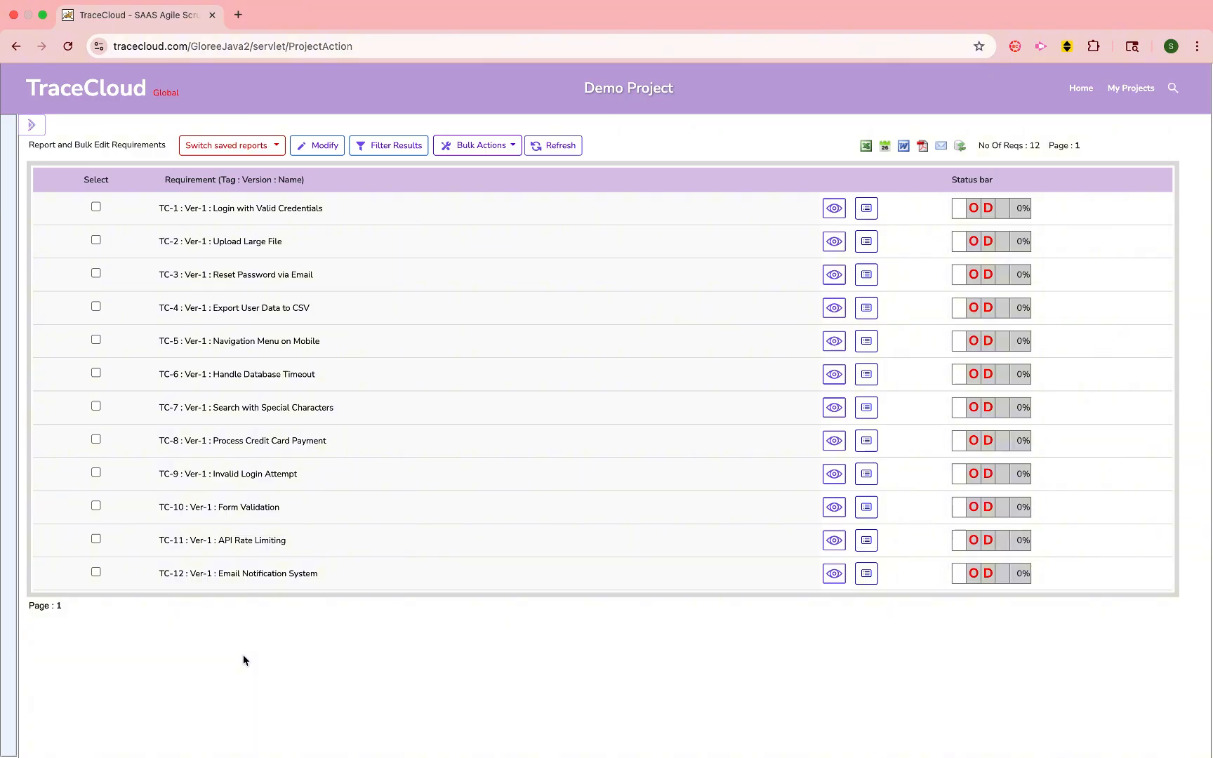
click(307, 152)
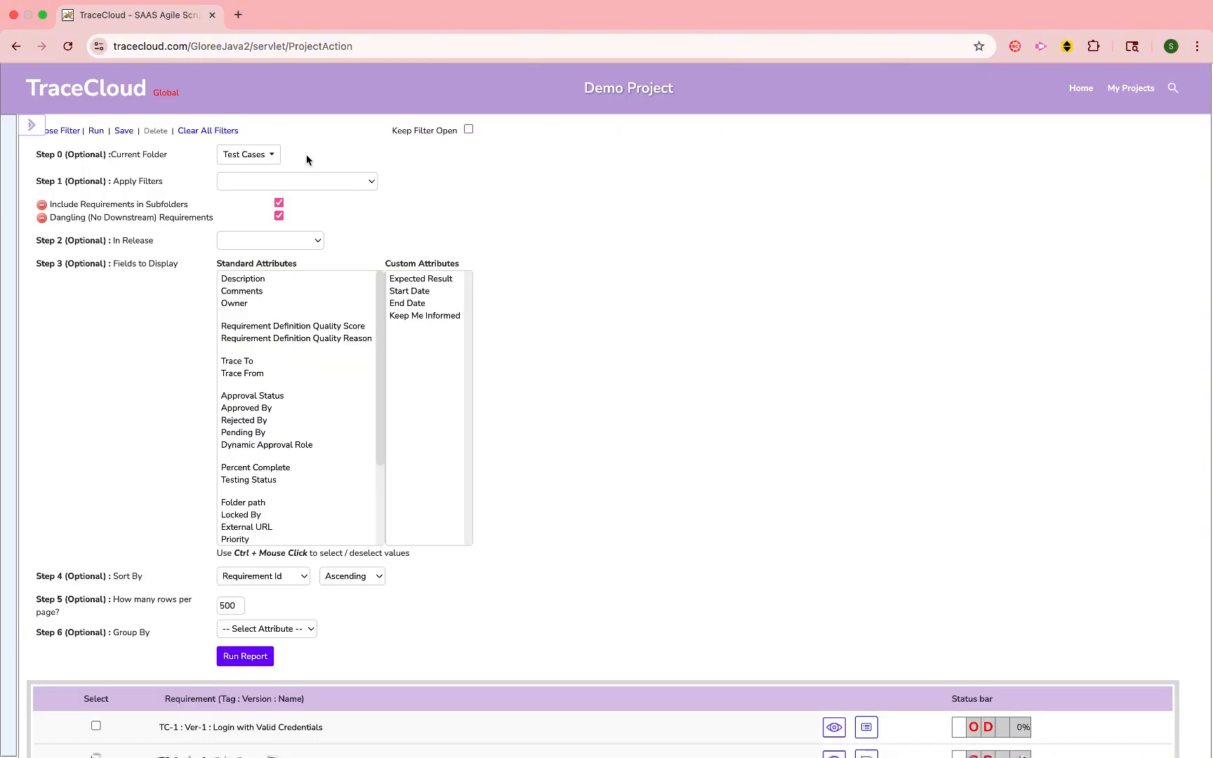
click(126, 134)
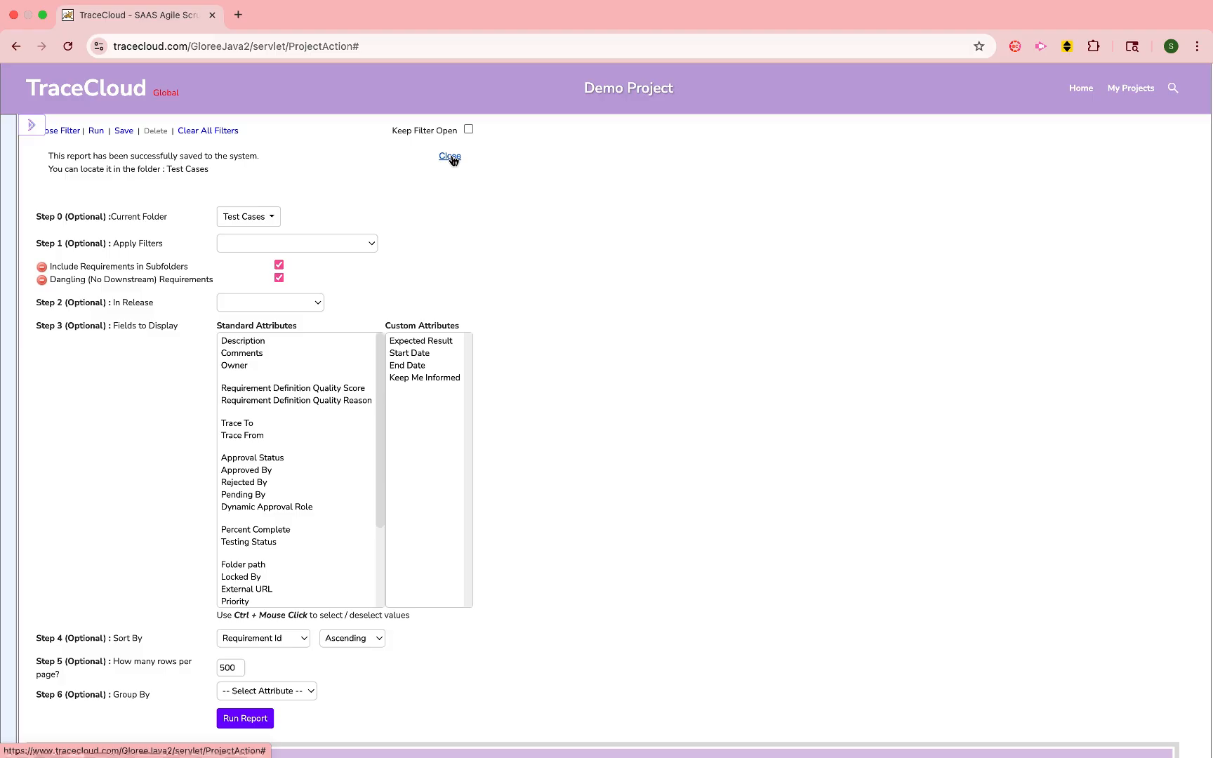
click(451, 157)
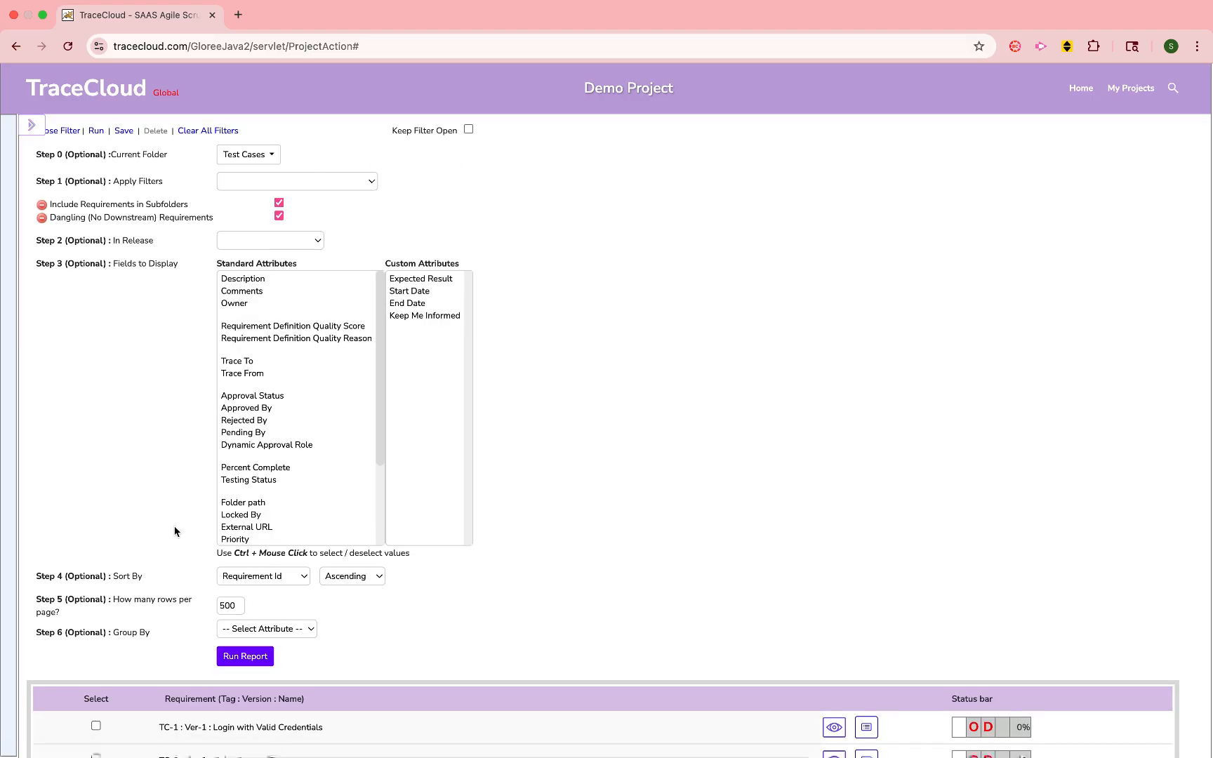
- Rerun the Test Cases report and open the form for emailing a copy of it
click(259, 658)
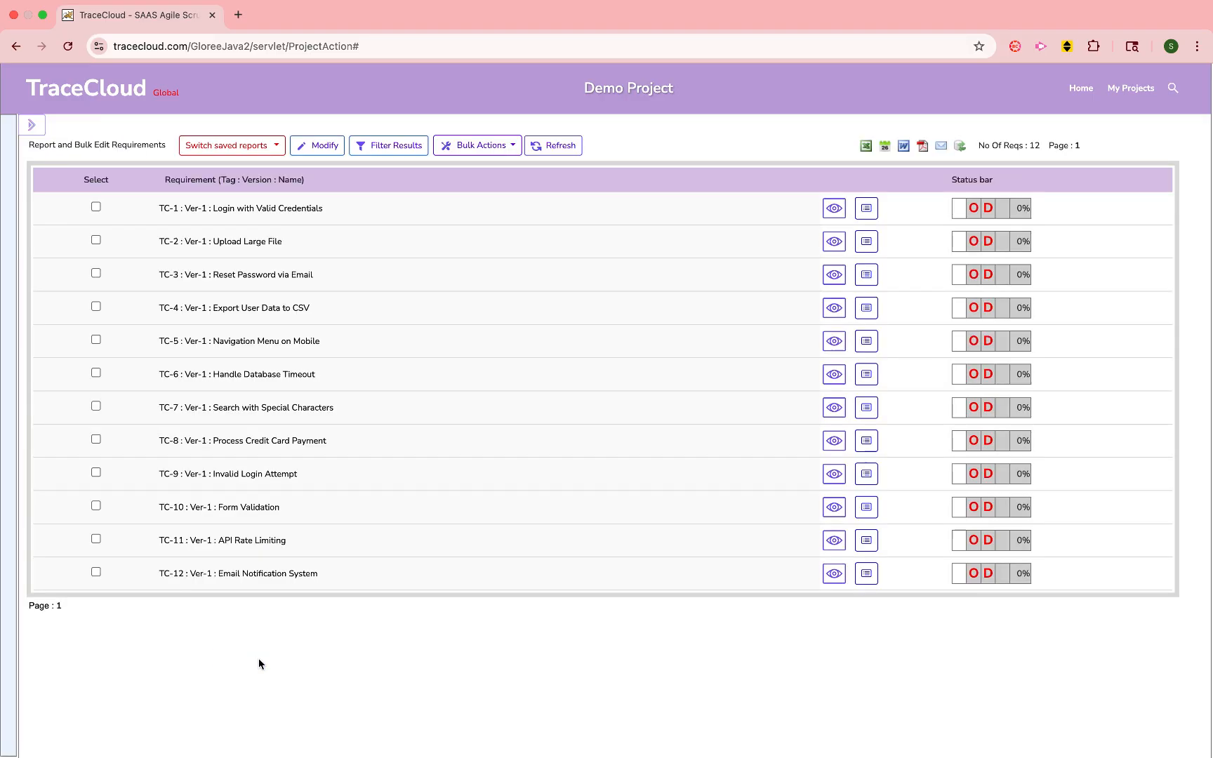
click(941, 147)
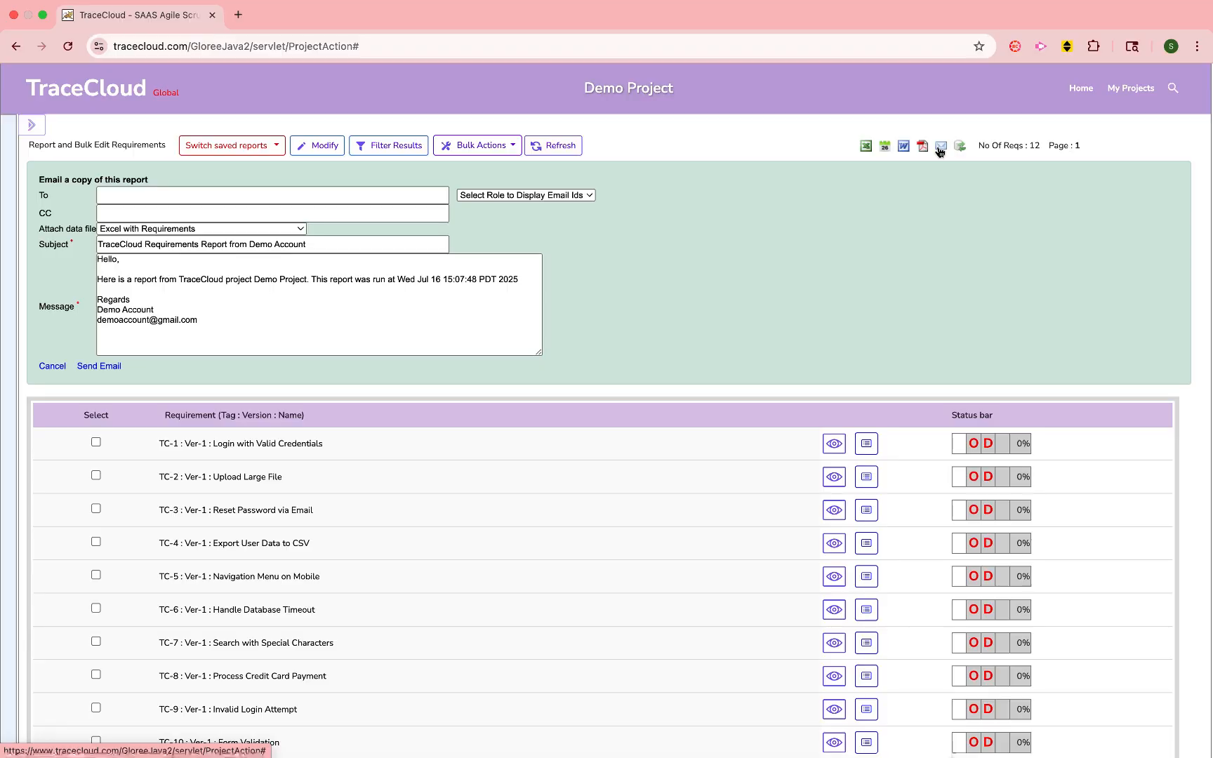
- Browse the Release, Business Requirements, Functional Requirements and Test Cases folders to review the traceability status of their items
click(54, 196)
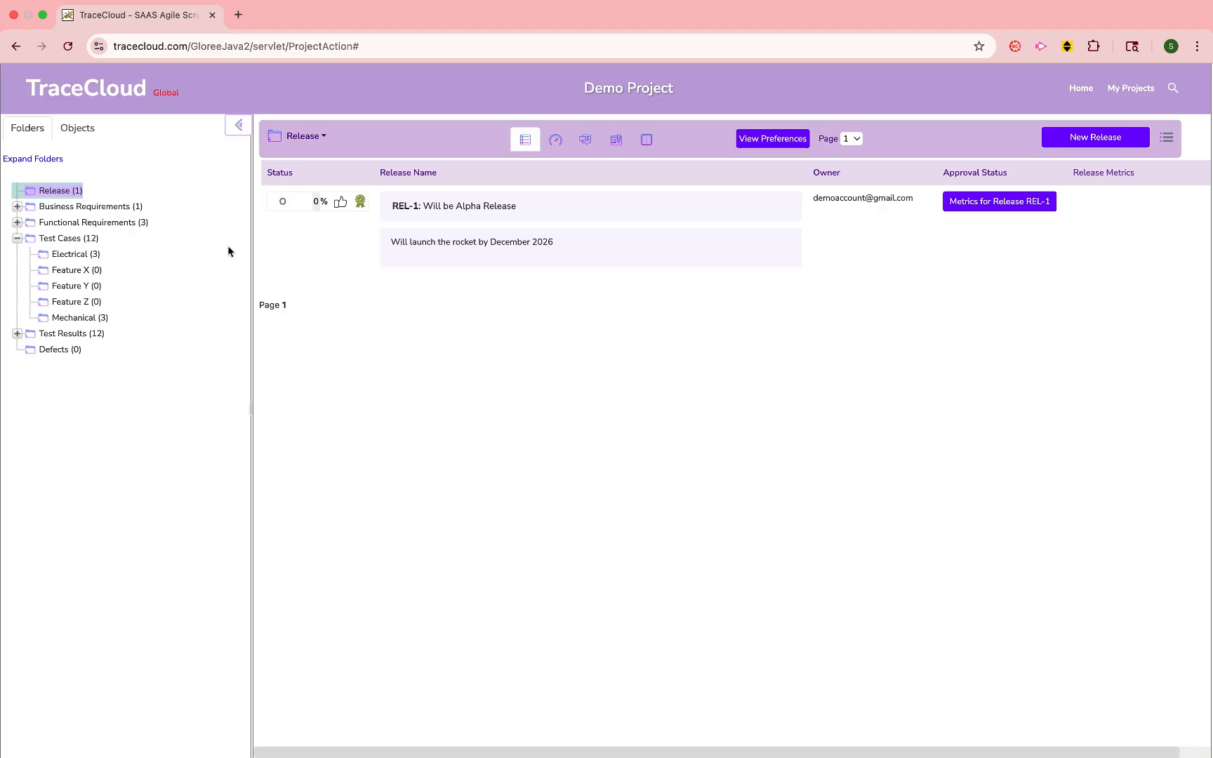
click(79, 207)
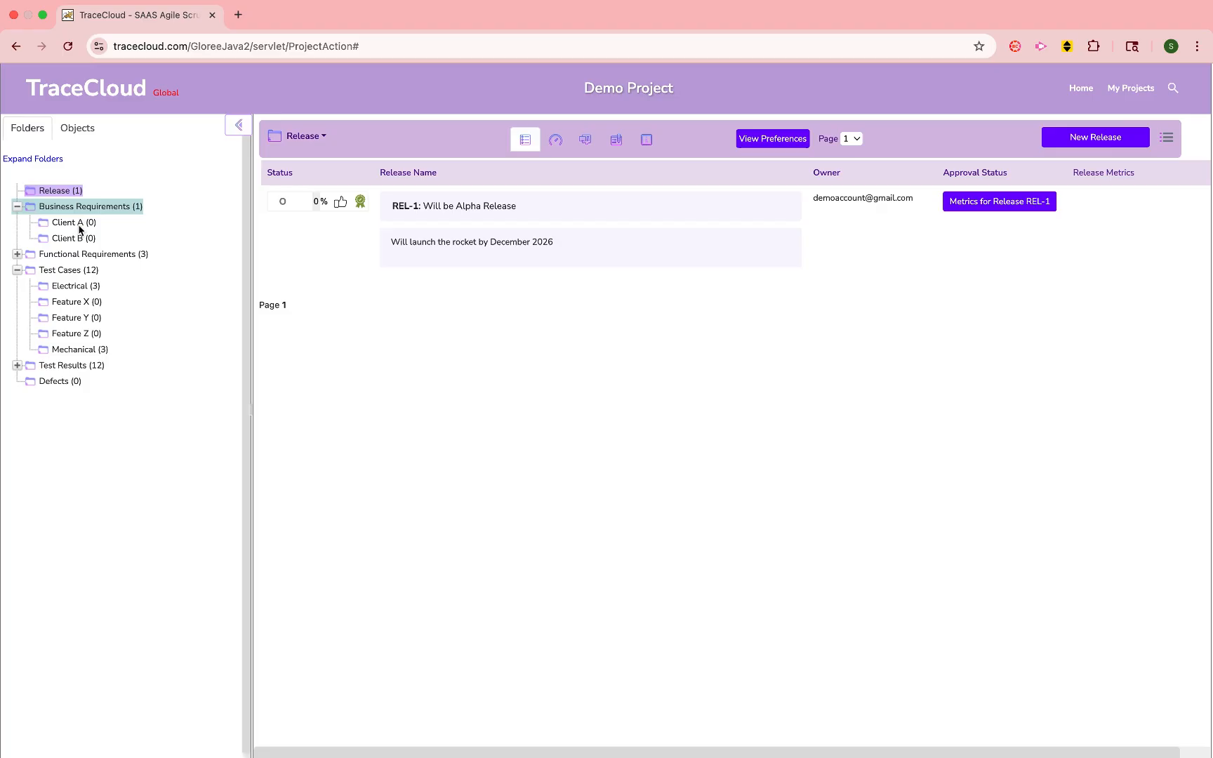
click(97, 211)
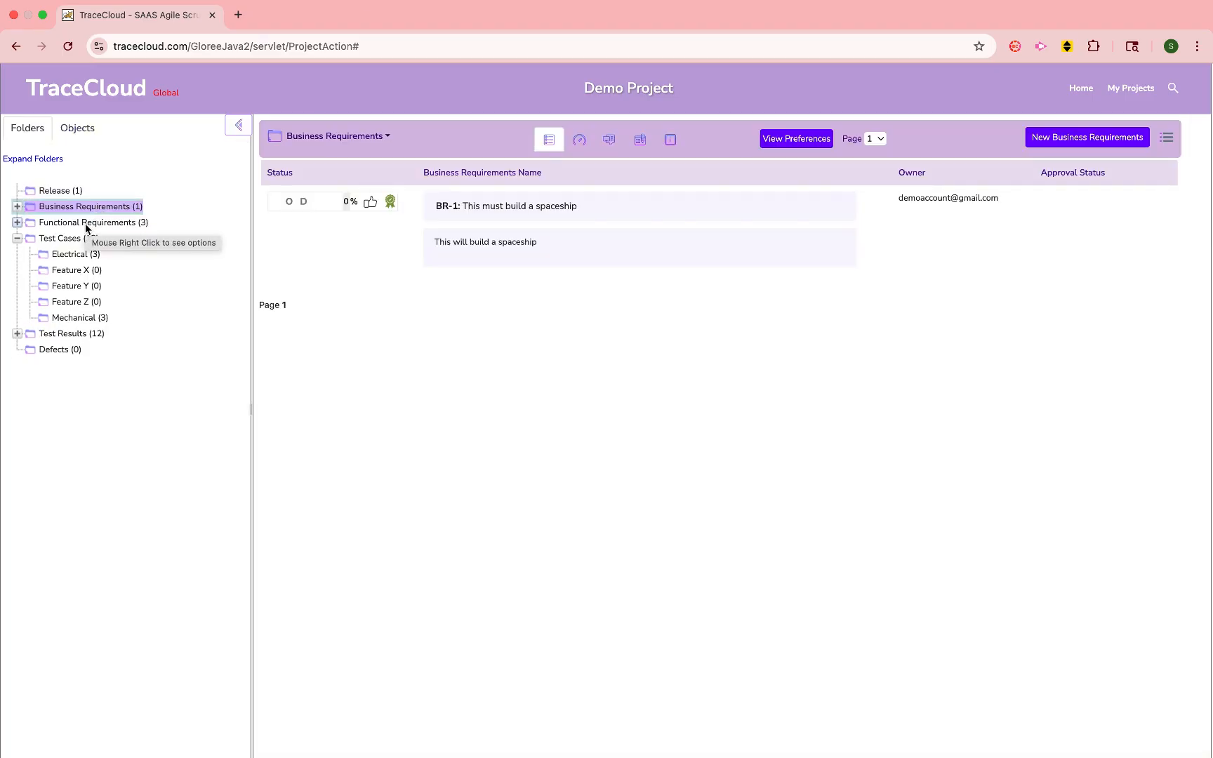
click(86, 225)
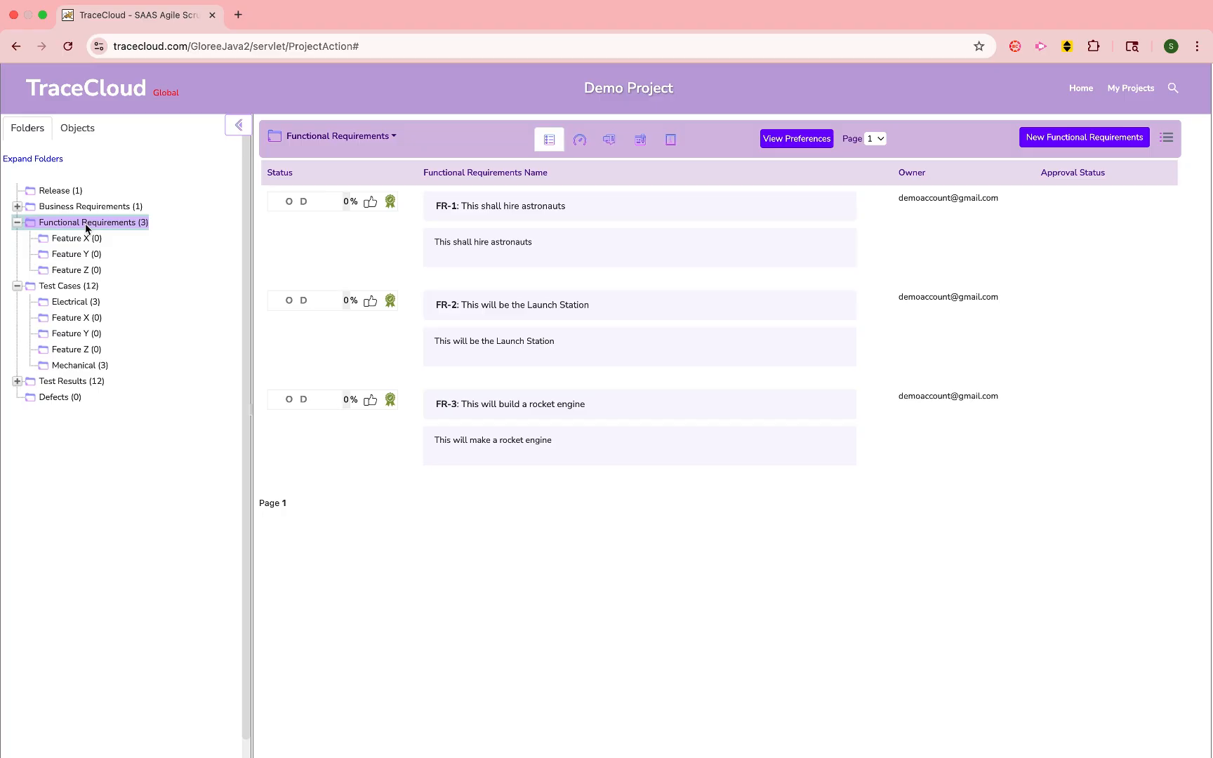
click(65, 288)
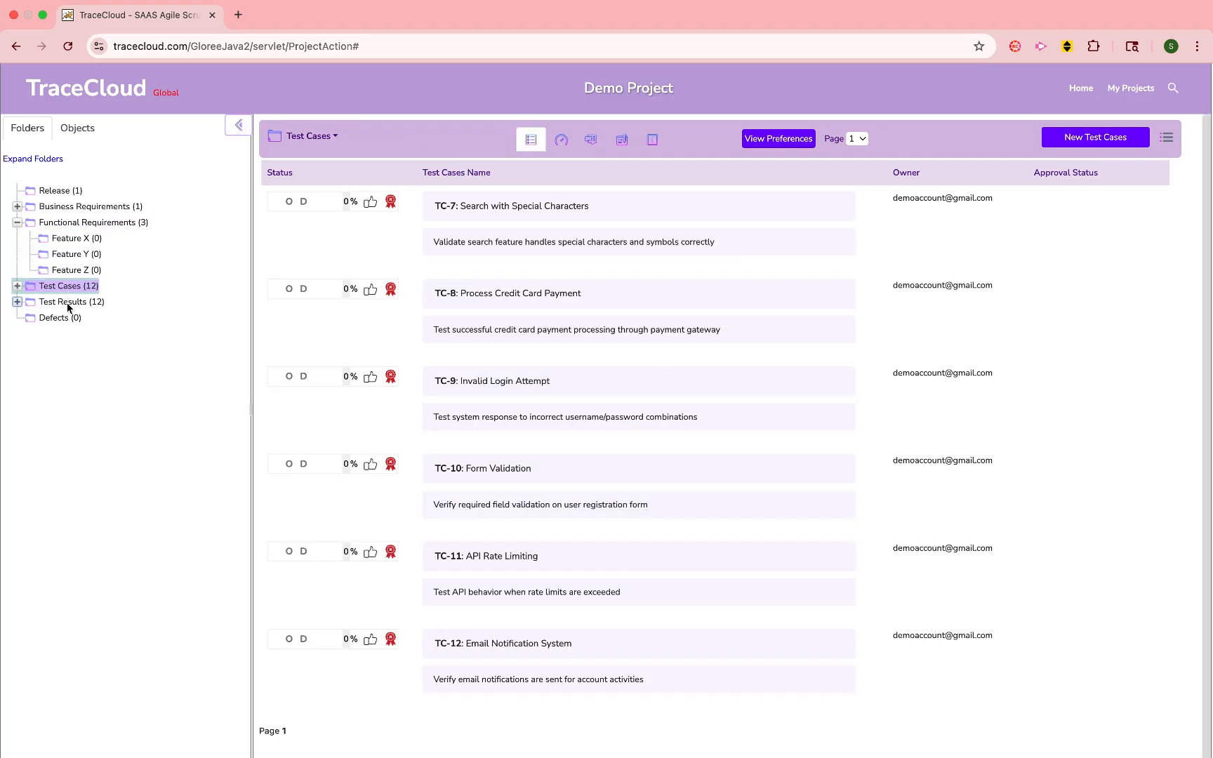
click(74, 223)
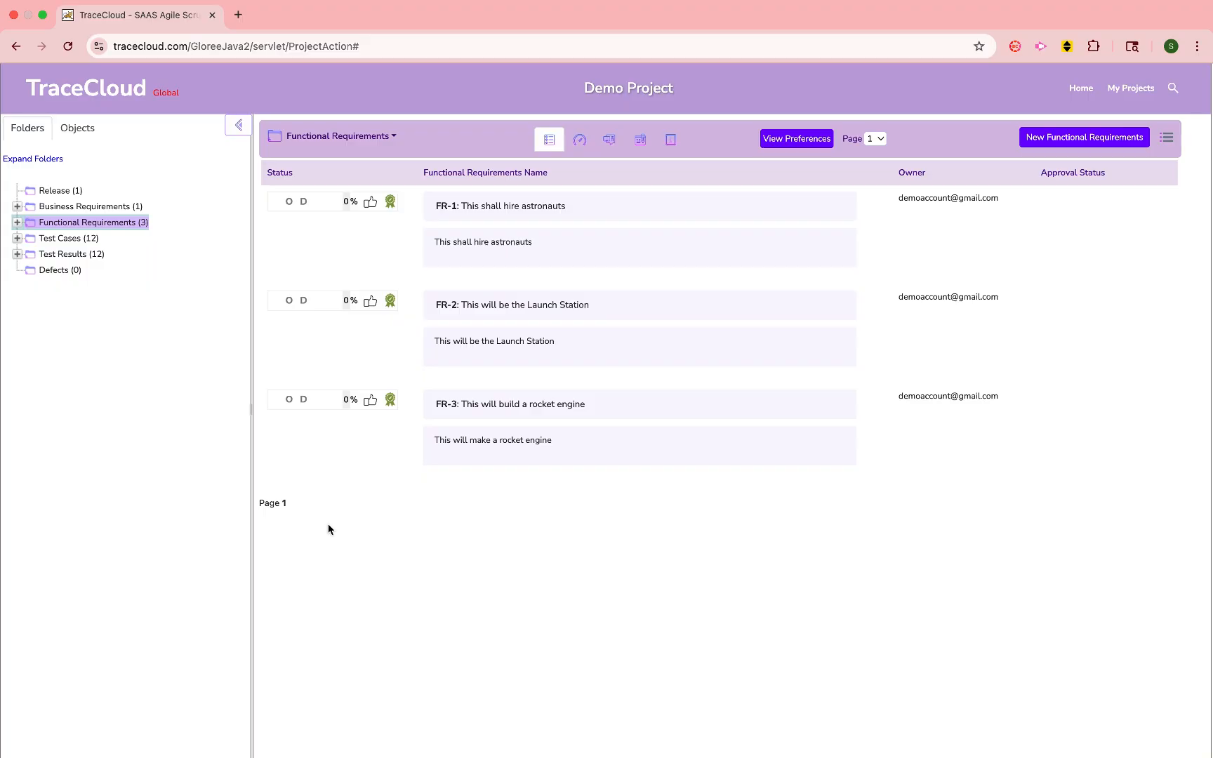
- Open requirement BR-1 from the Business Requirements folder and review its details
click(91, 207)
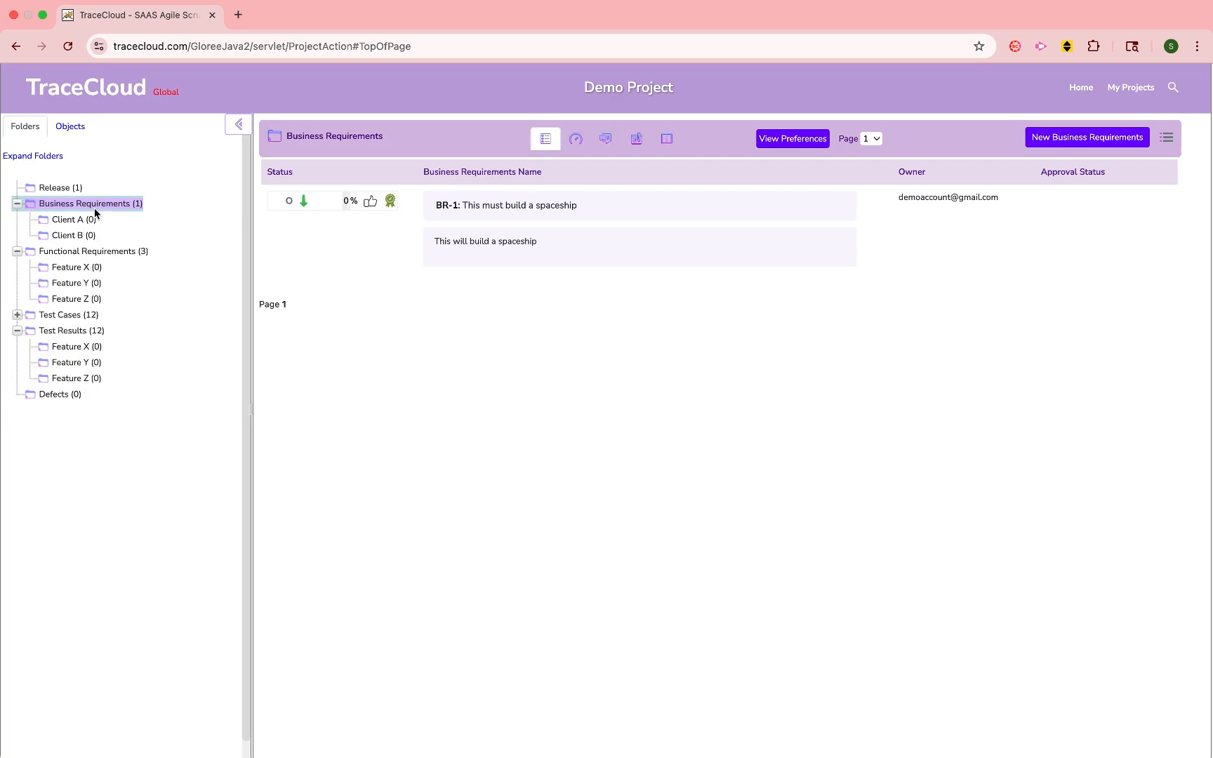
click(620, 220)
click(541, 238)
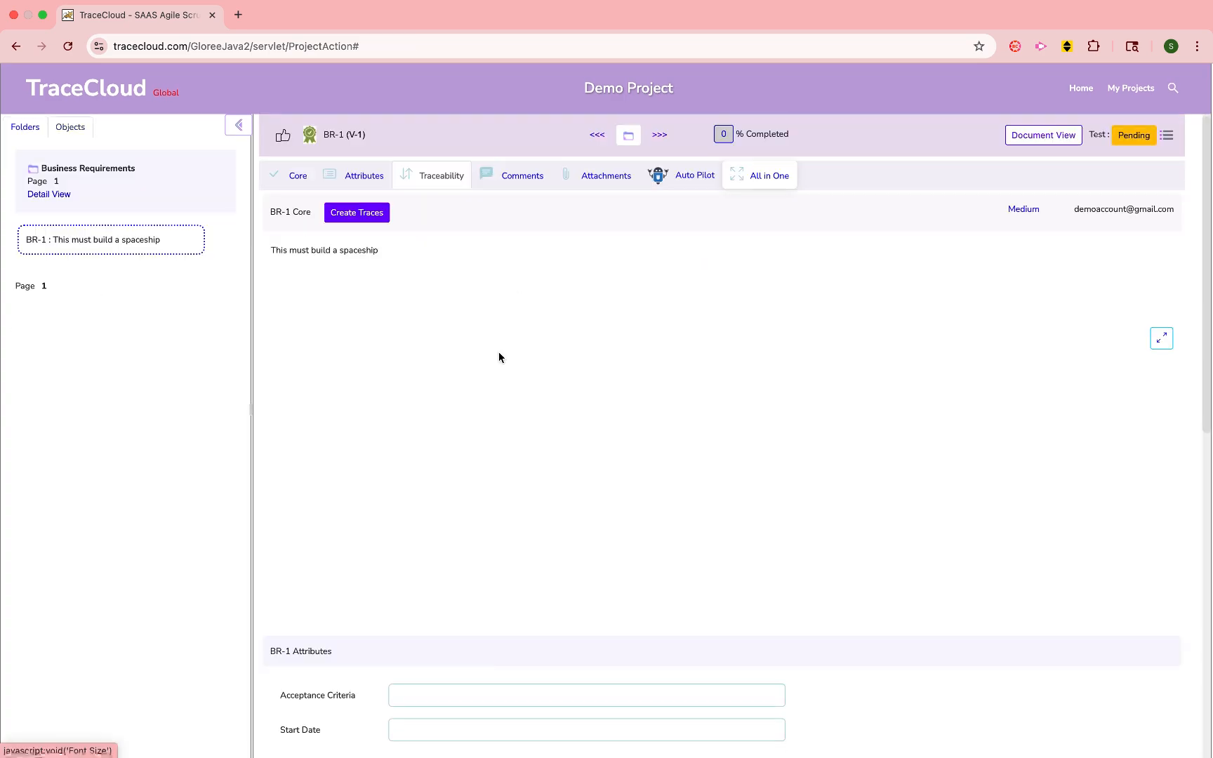
scroll(497, 477, down, 7)
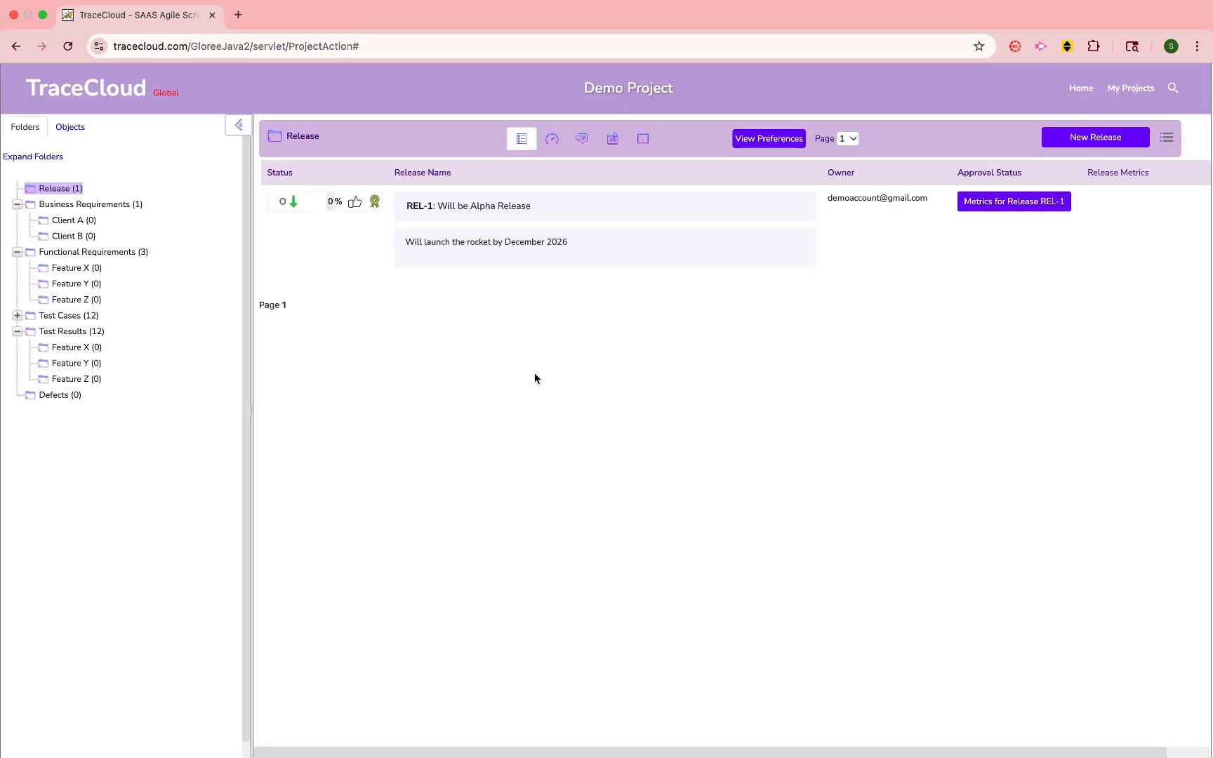
- Display the trace chart for REL-1 from the Release folder, tracing down to a depth of 5
right_click(31, 189)
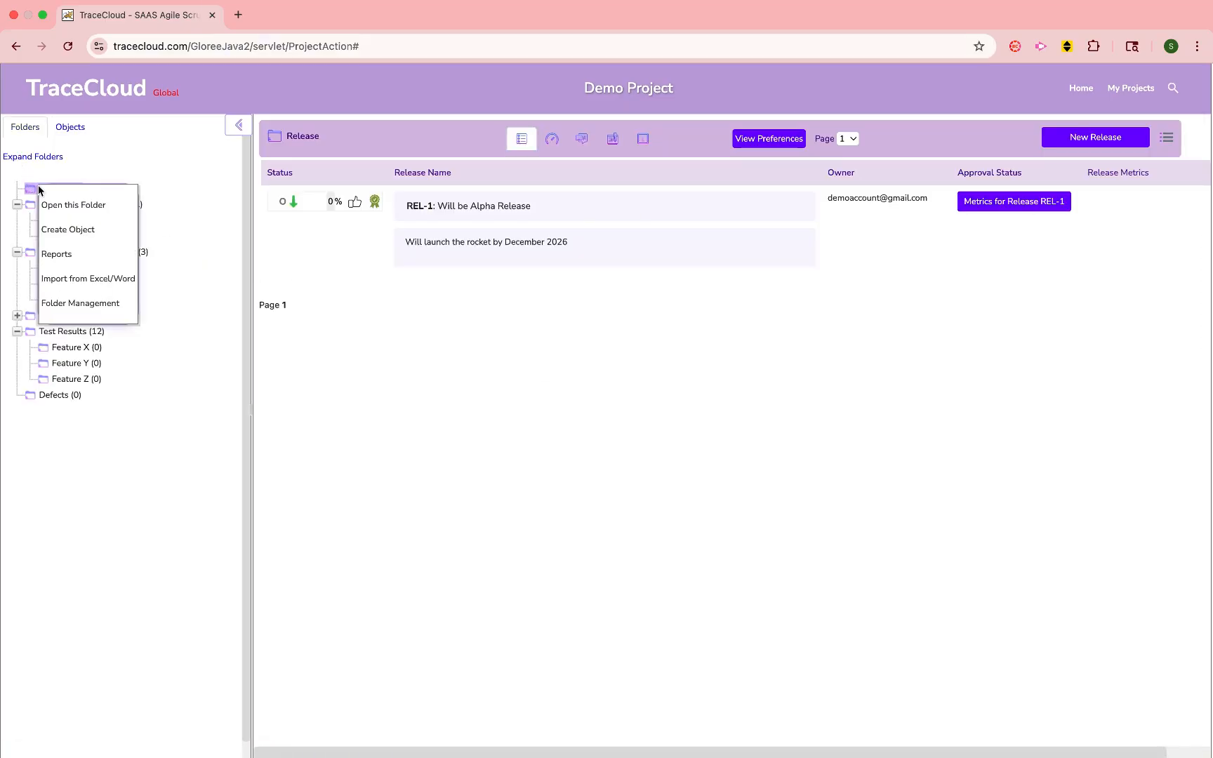
click(33, 189)
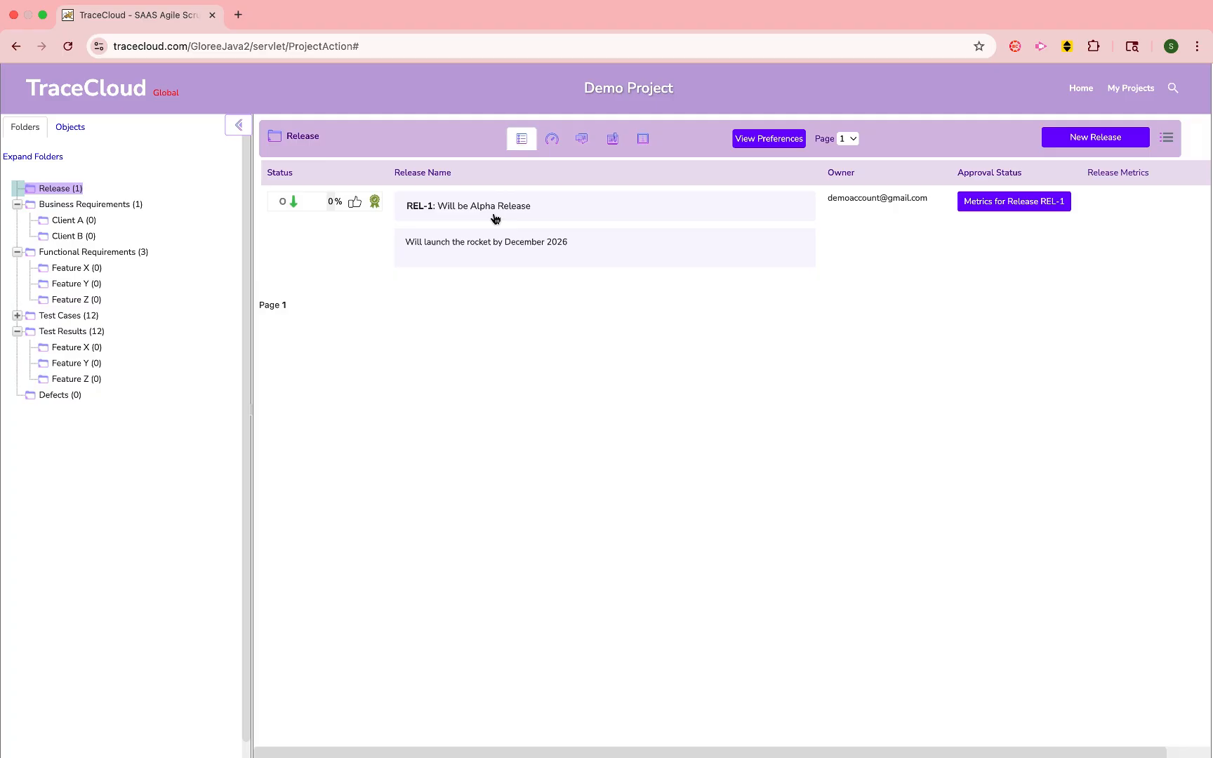
right_click(569, 210)
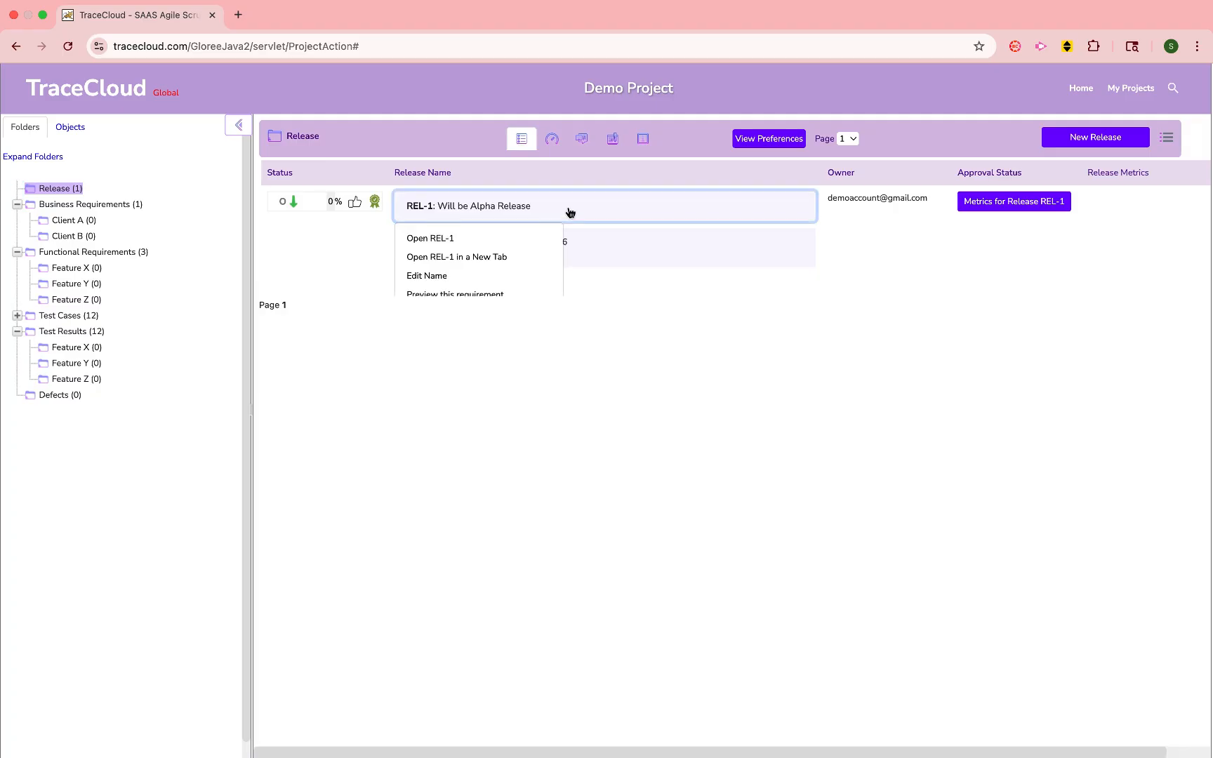
scroll(512, 256, down, 2)
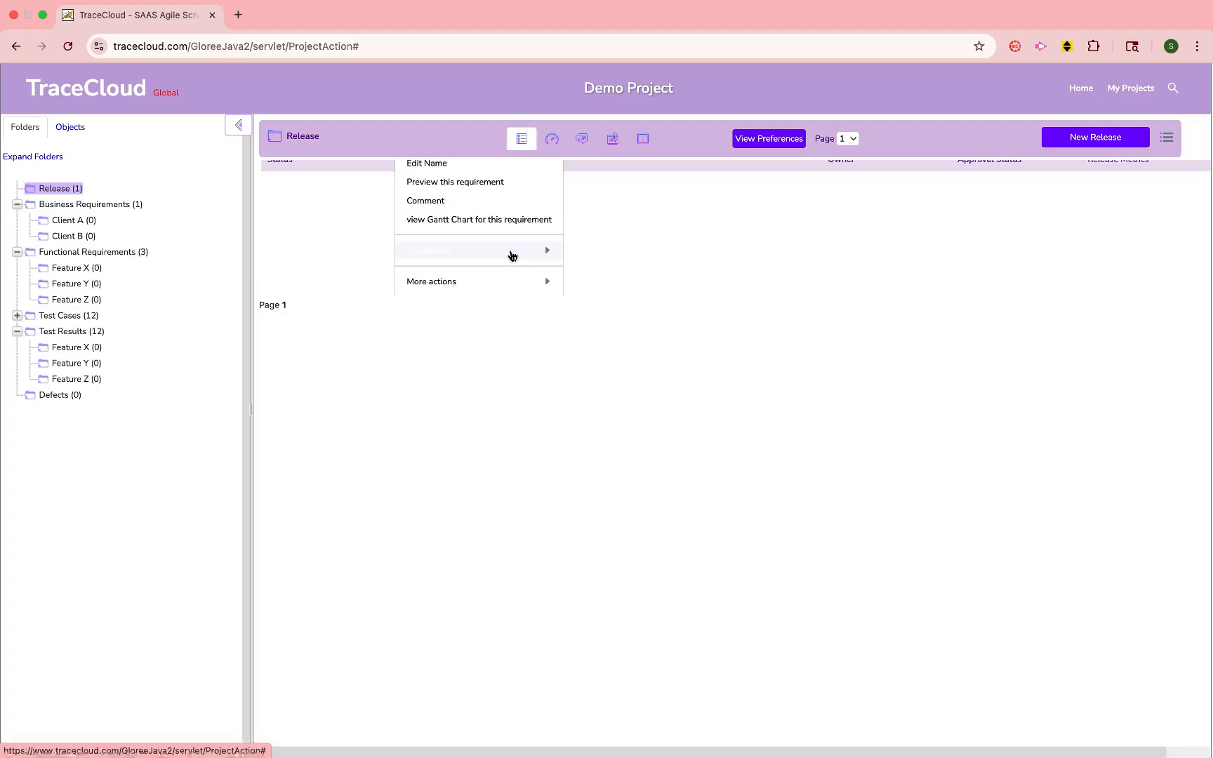
mouse_move(509, 252)
click(622, 266)
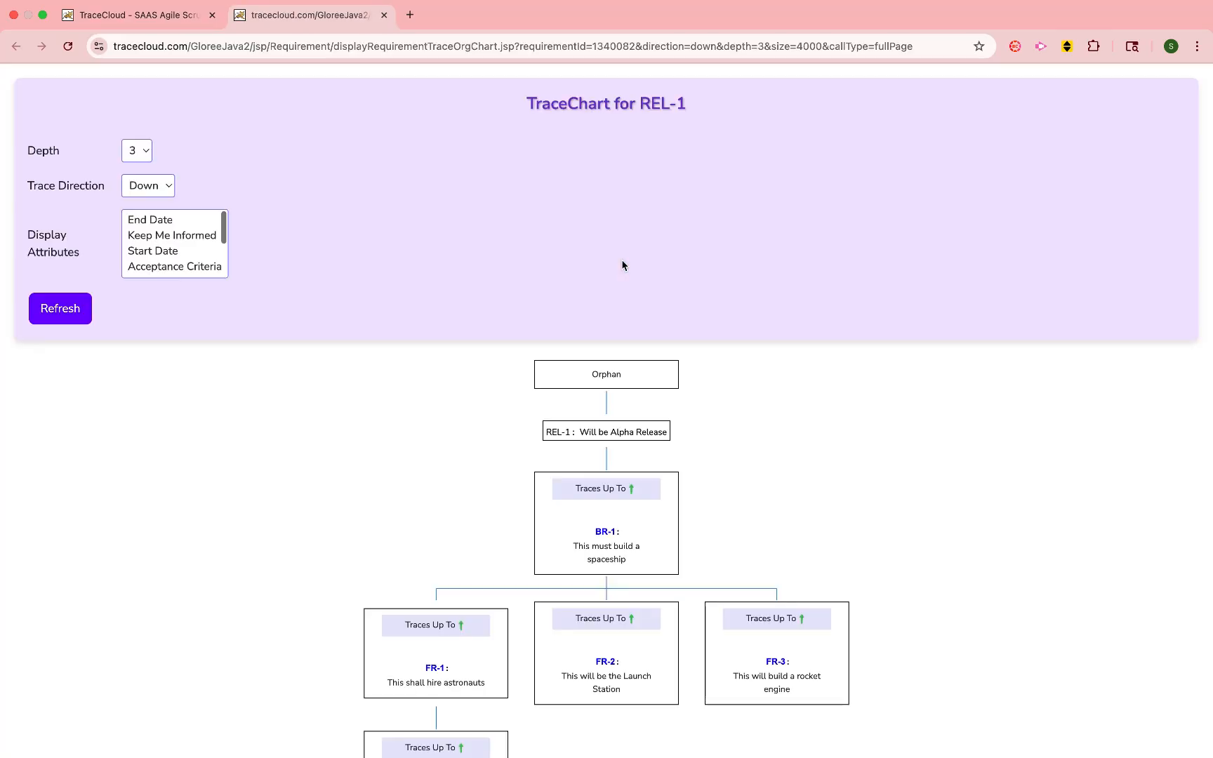
scroll(465, 284, down, 3)
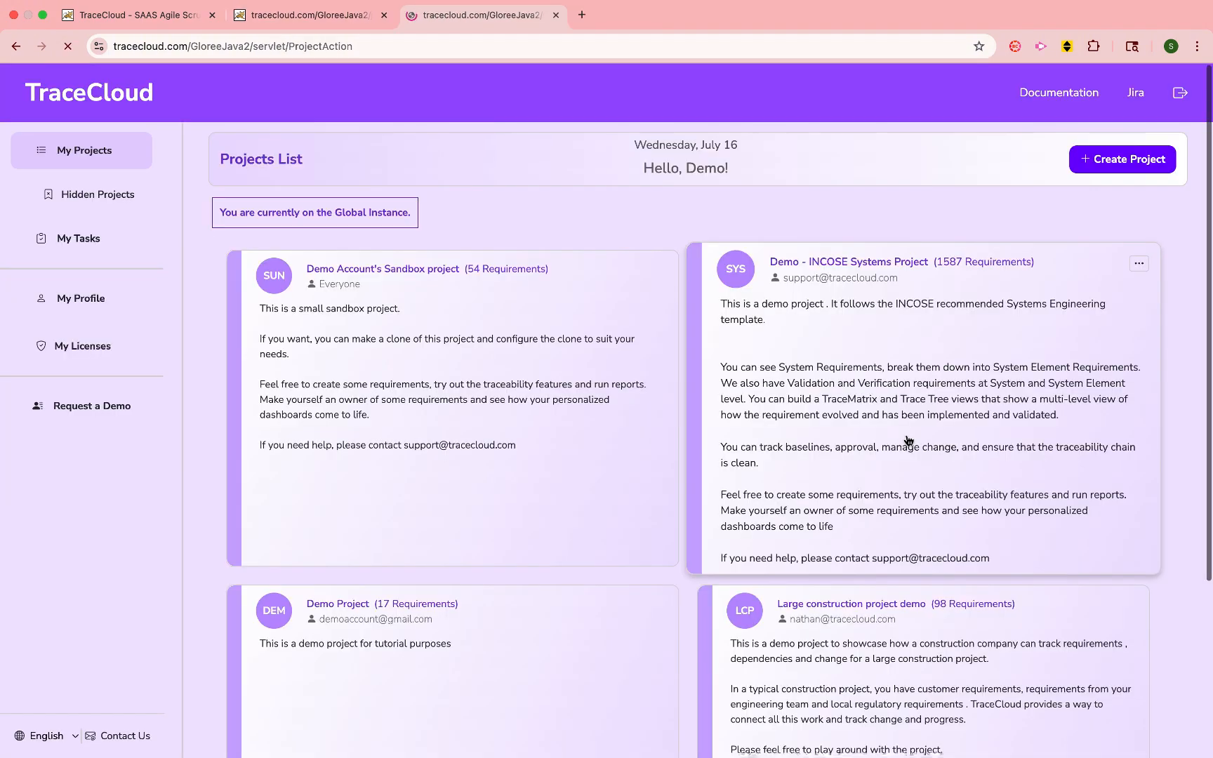
- Open the Demo - INCOSE Systems Project and examine the downward trace chart of user story US-1
click(906, 439)
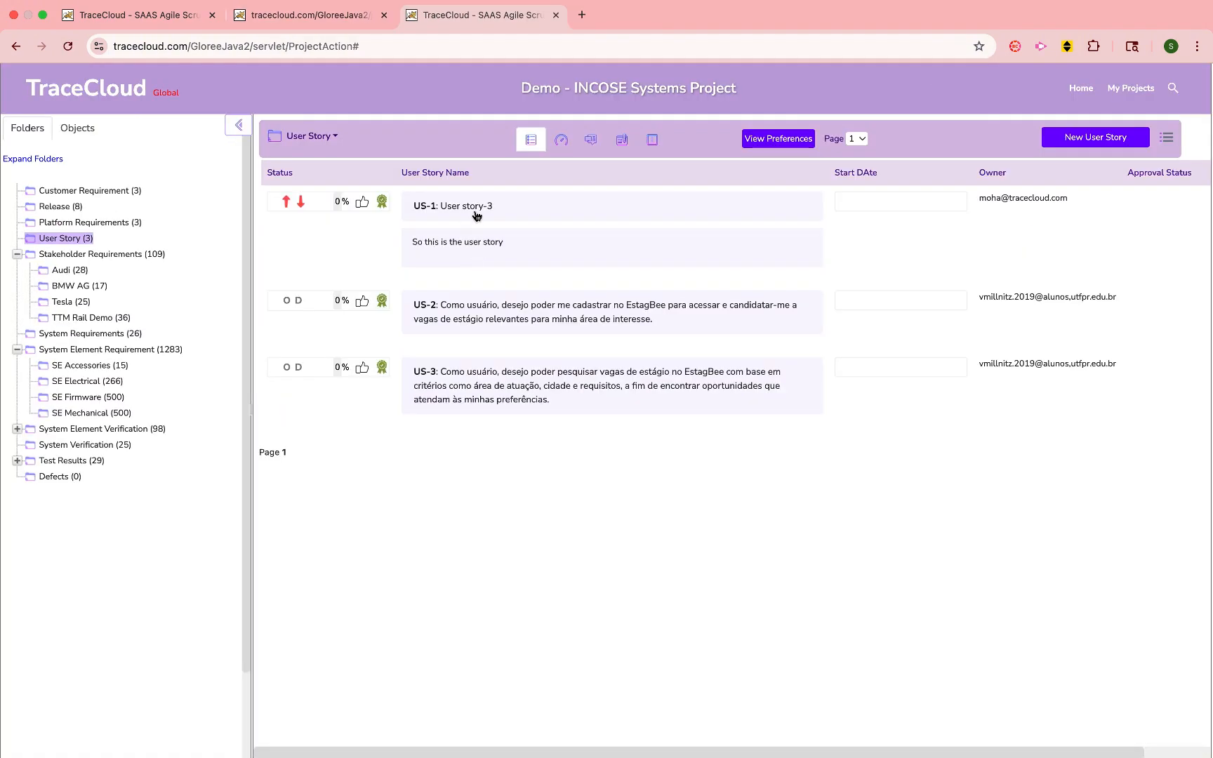
click(476, 211)
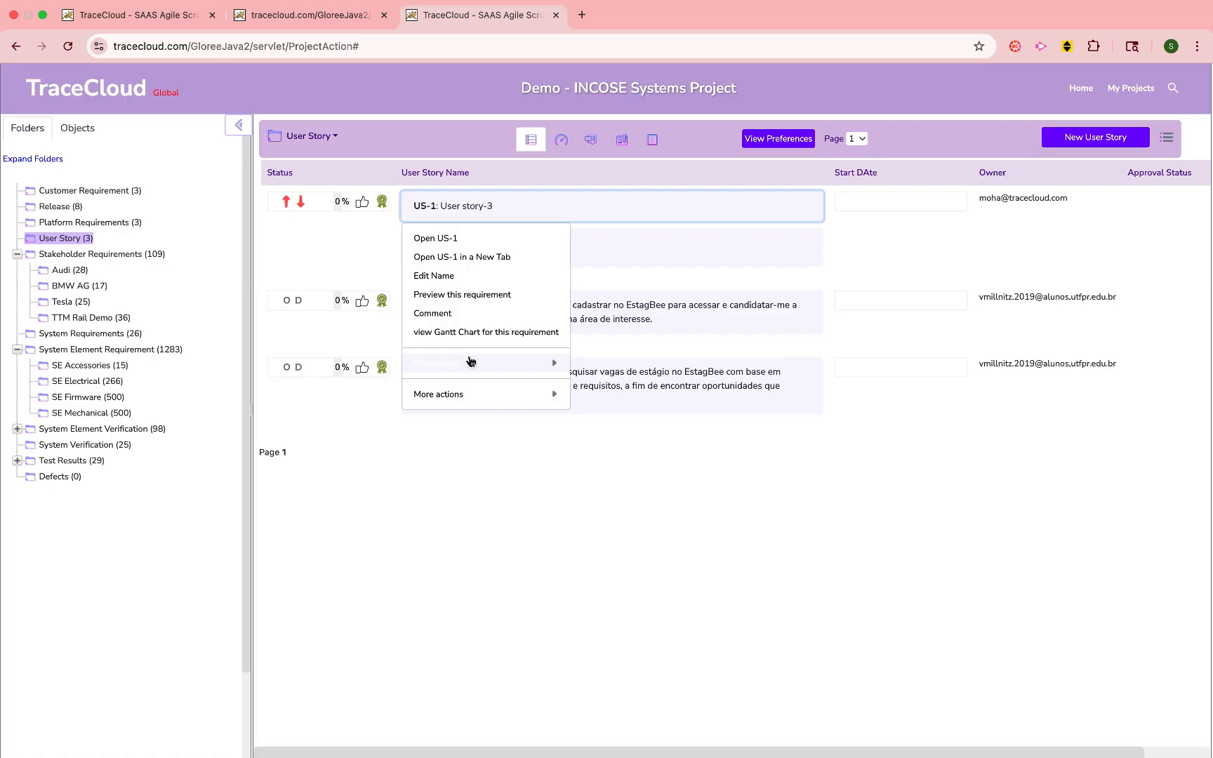
mouse_move(551, 363)
click(662, 388)
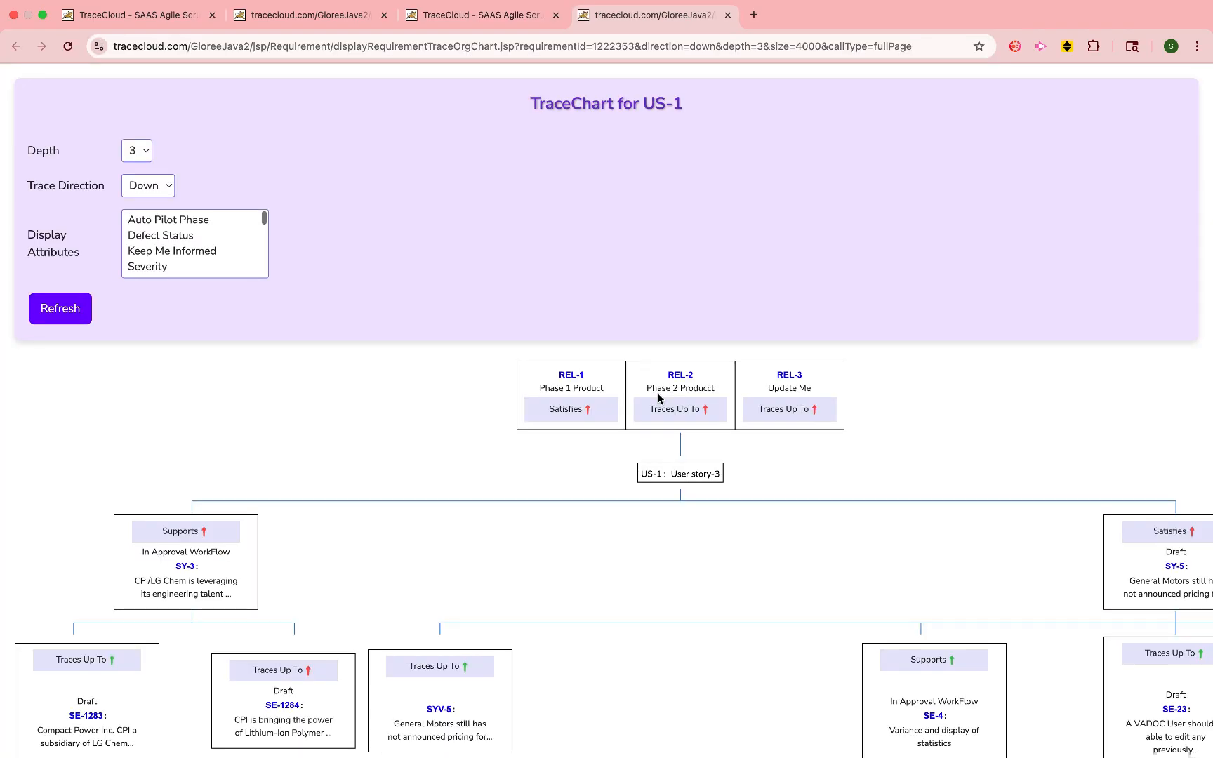
scroll(658, 399, down, 3)
scroll(658, 398, down, 1)
scroll(658, 398, right, 5)
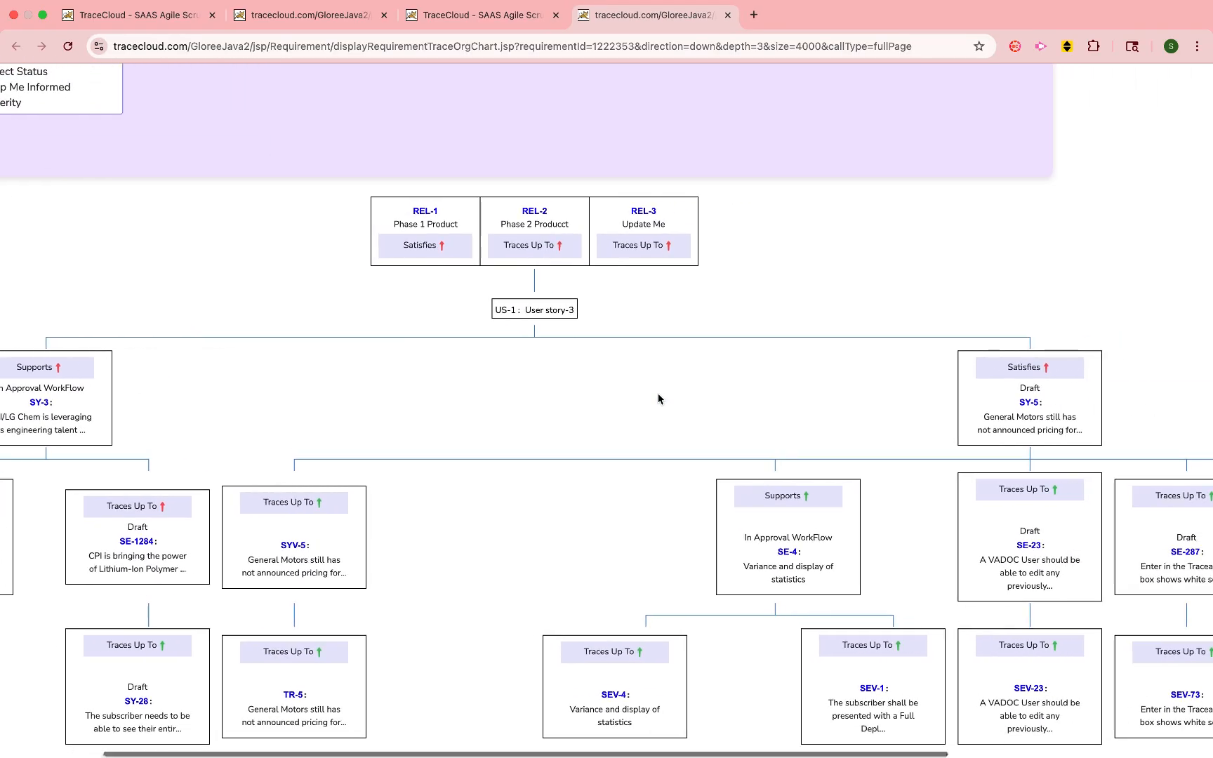
scroll(659, 399, right, 2)
scroll(659, 398, left, 6)
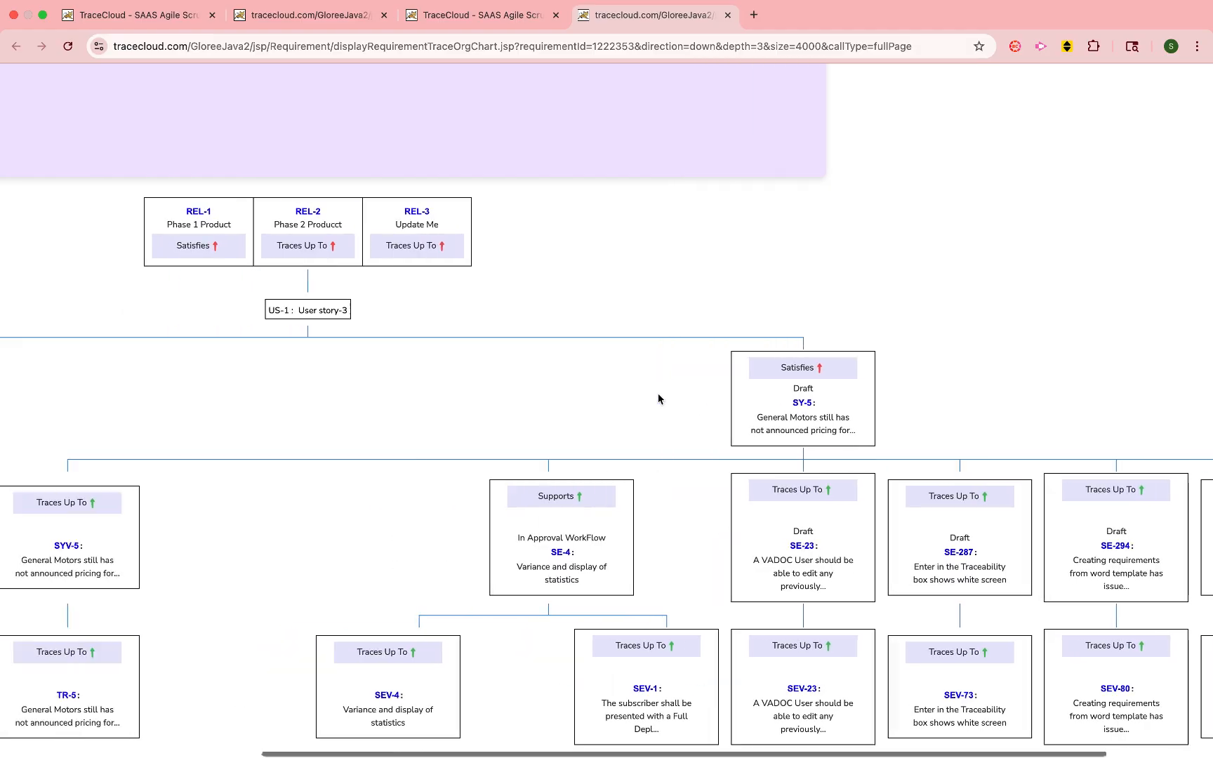
- Set the US-1 trace chart's depth to 5 and examine the branches below the user story
scroll(657, 396, up, 3)
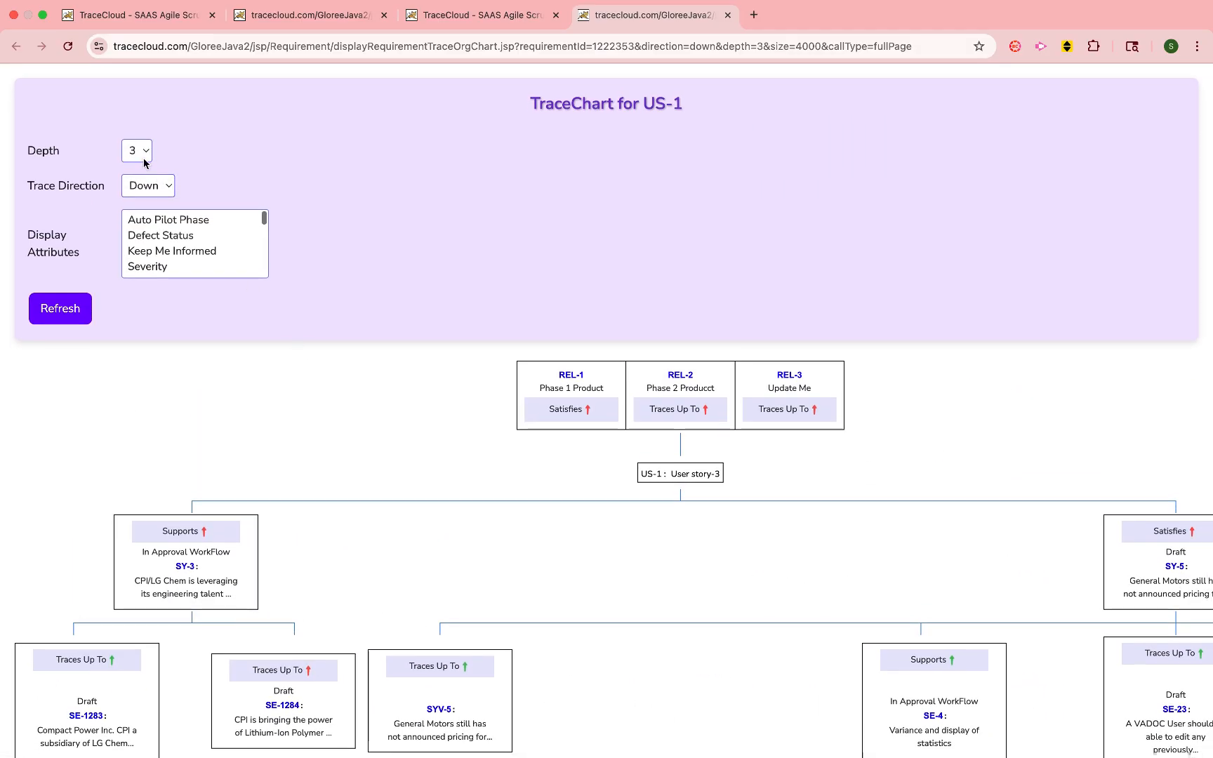
click(142, 156)
click(139, 190)
click(78, 301)
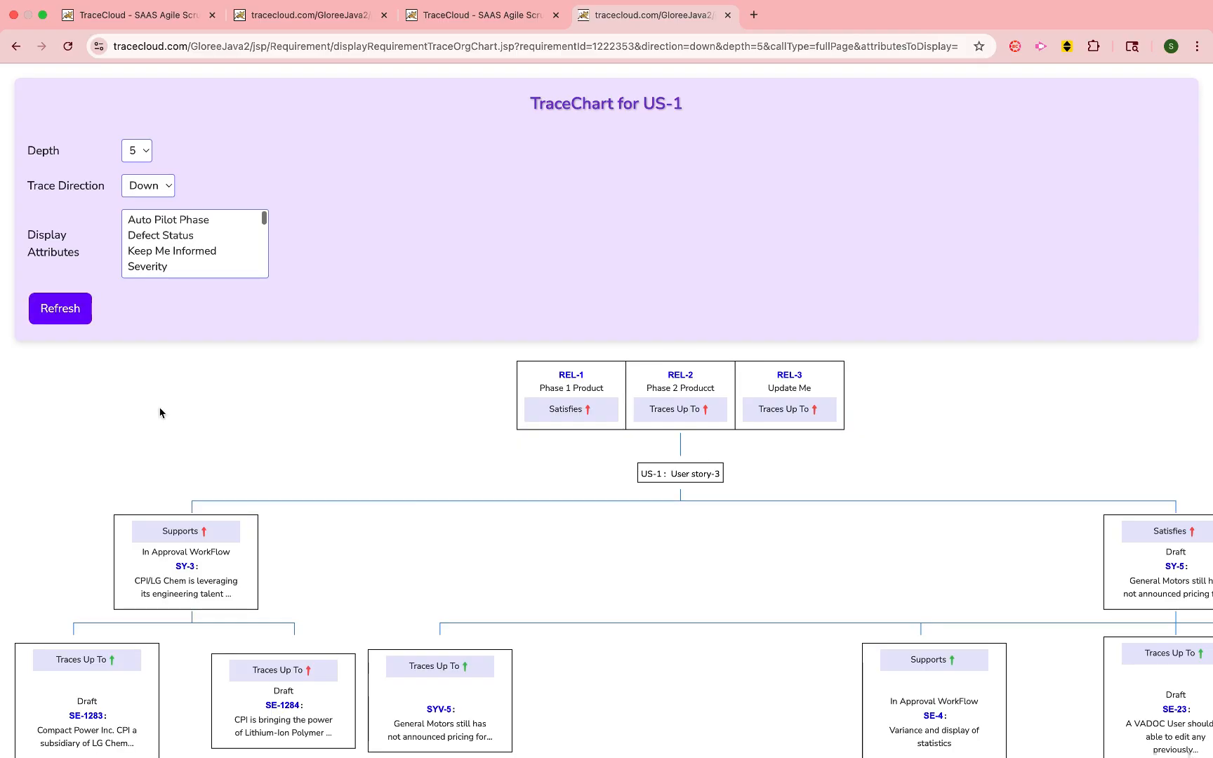
scroll(160, 413, down, 3)
scroll(160, 413, down, 1)
scroll(160, 413, right, 3)
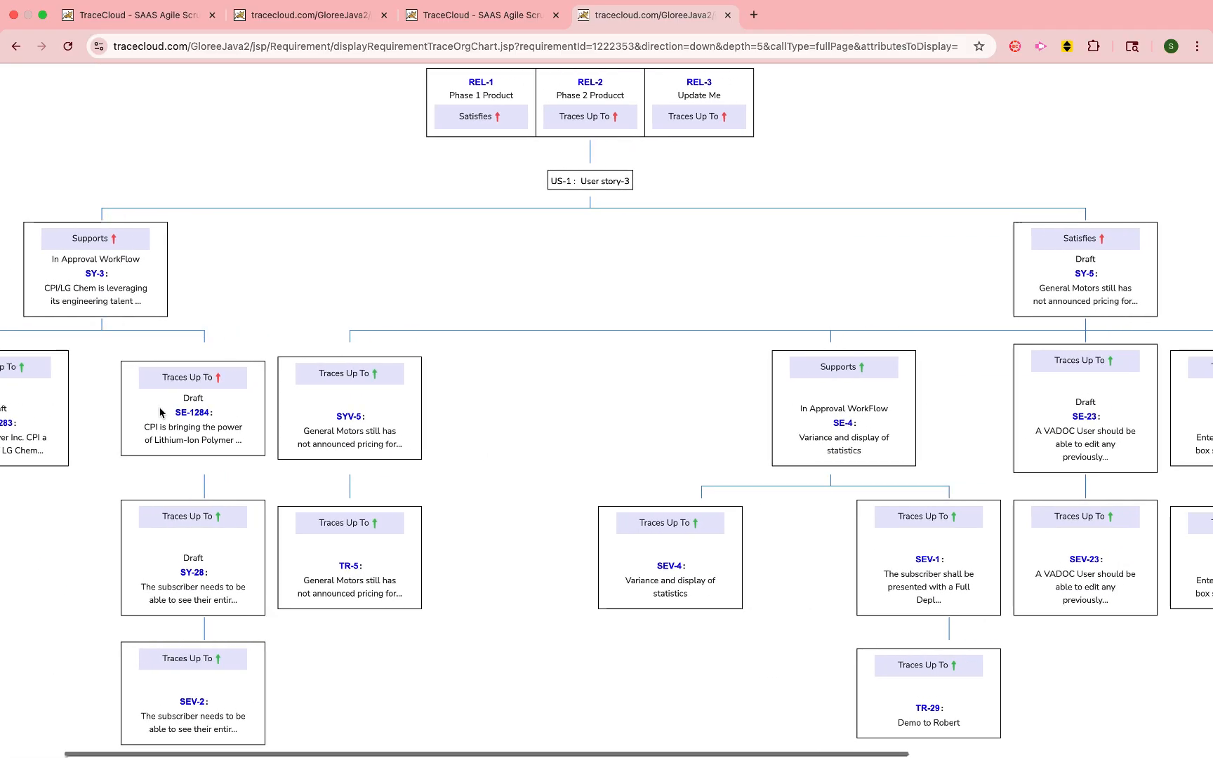
scroll(161, 413, right, 4)
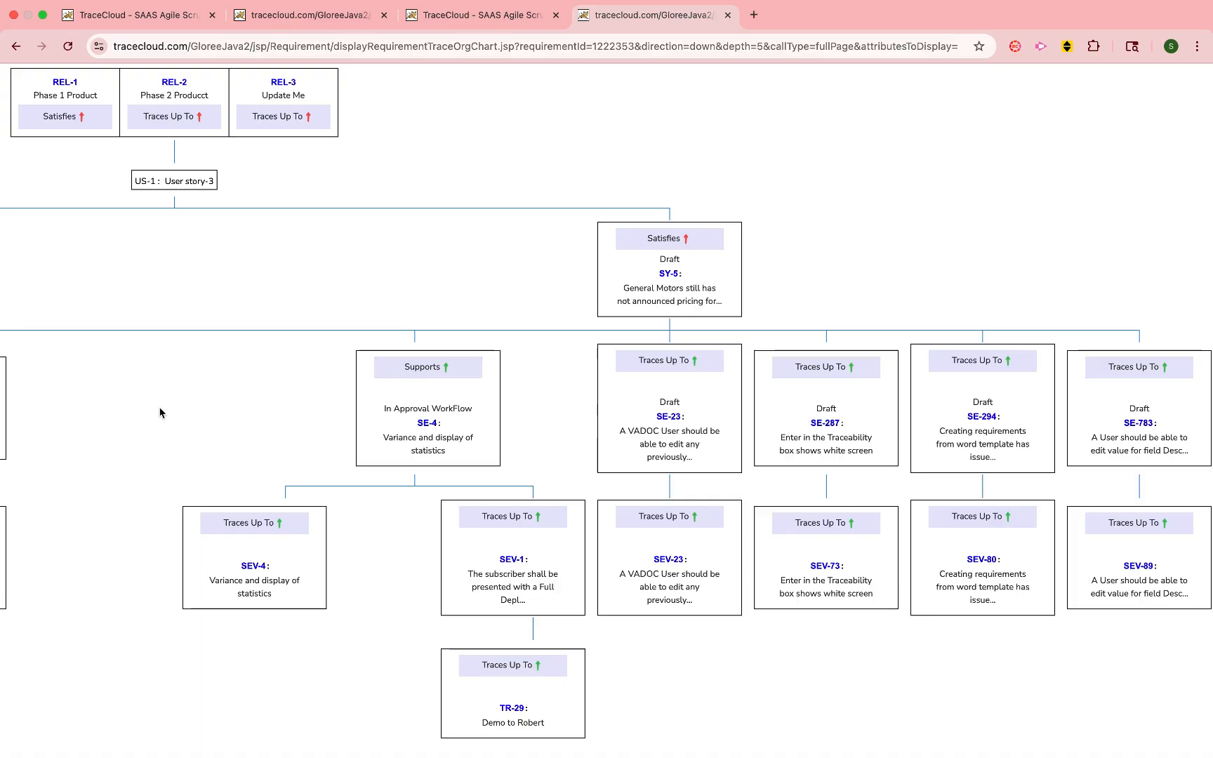
scroll(160, 413, up, 5)
scroll(160, 412, left, 4)
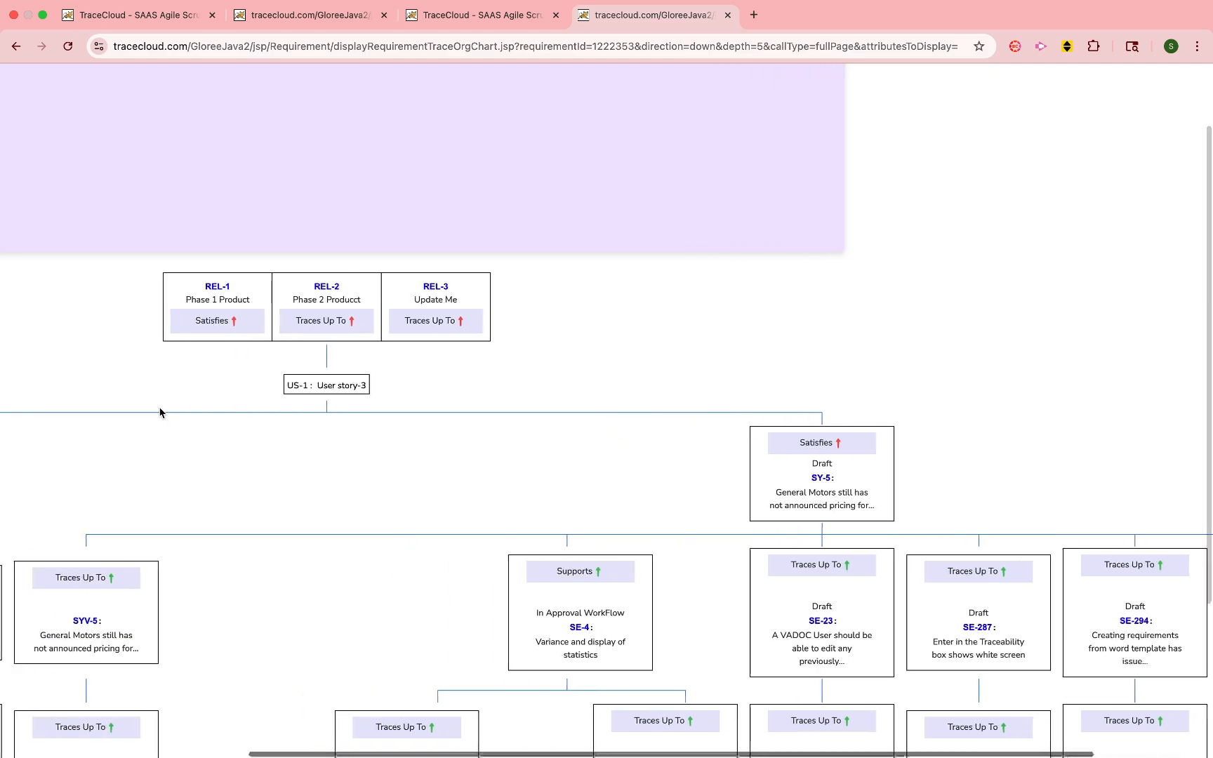
scroll(160, 413, left, 5)
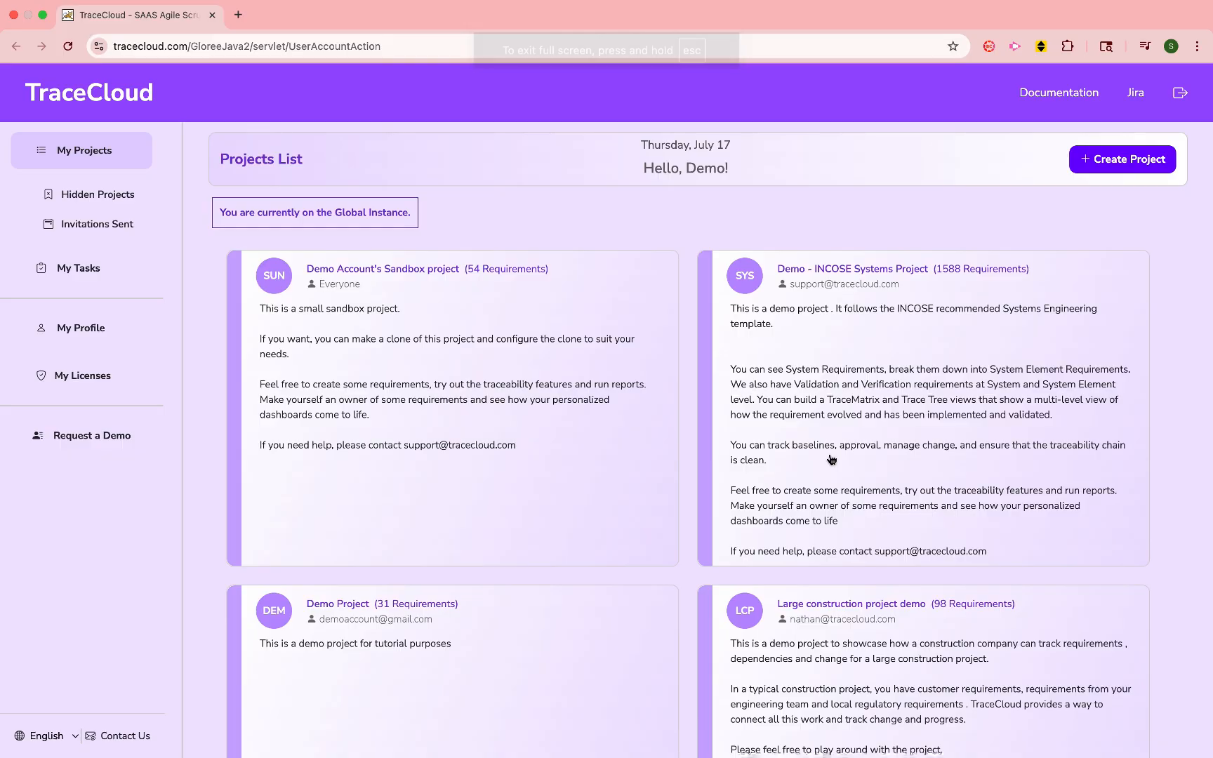
- Open the Demo Project from the projects list and display its Functional Requirements folder
scroll(831, 460, down, 5)
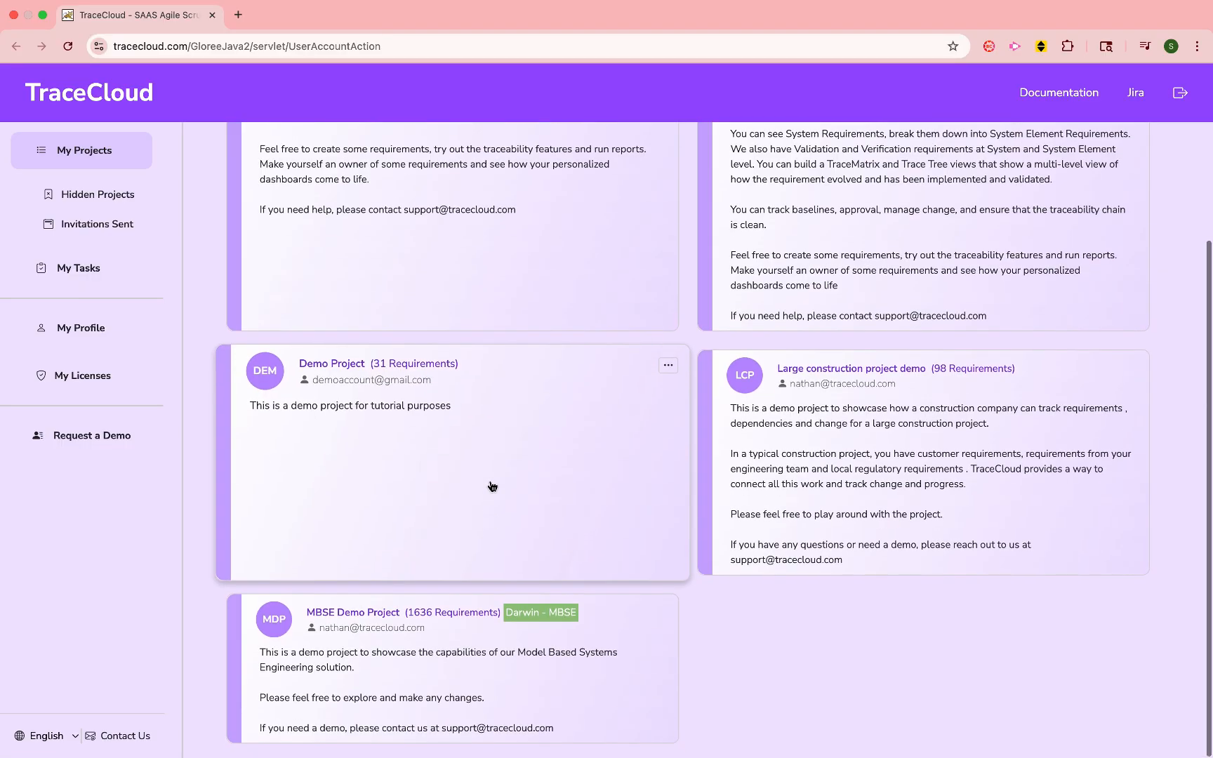
click(492, 486)
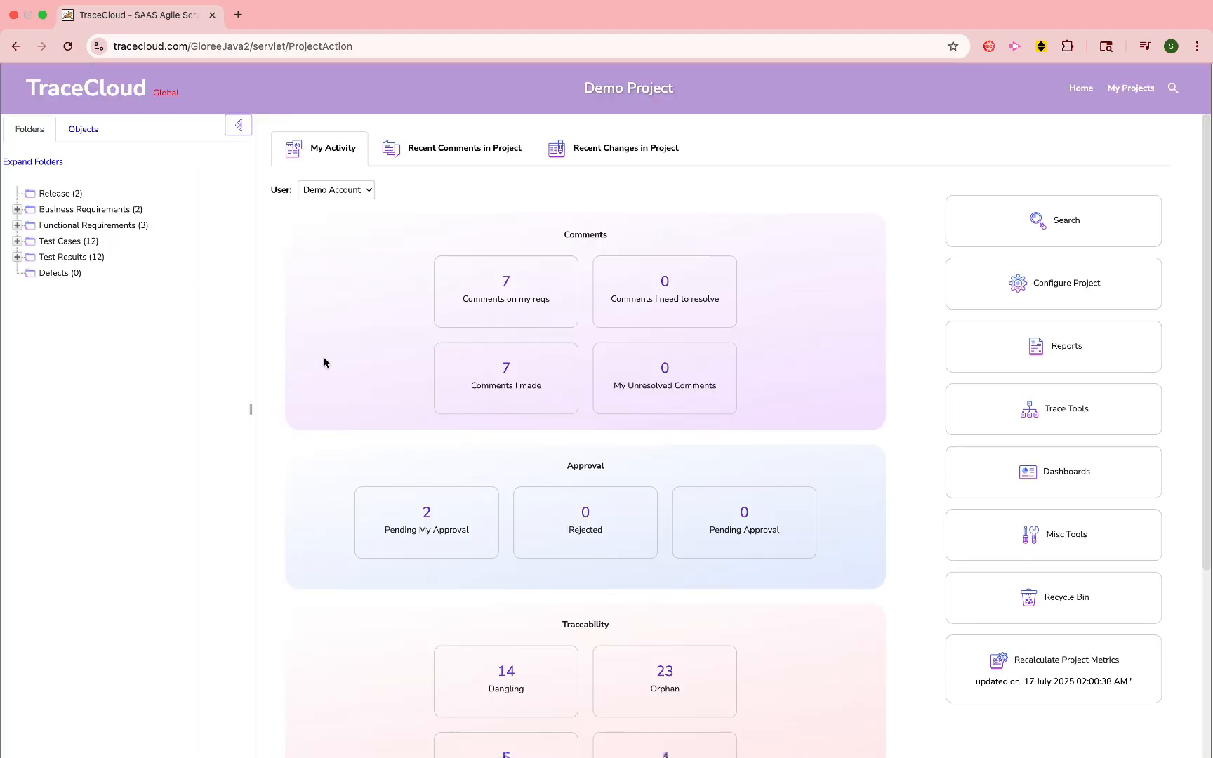
click(133, 225)
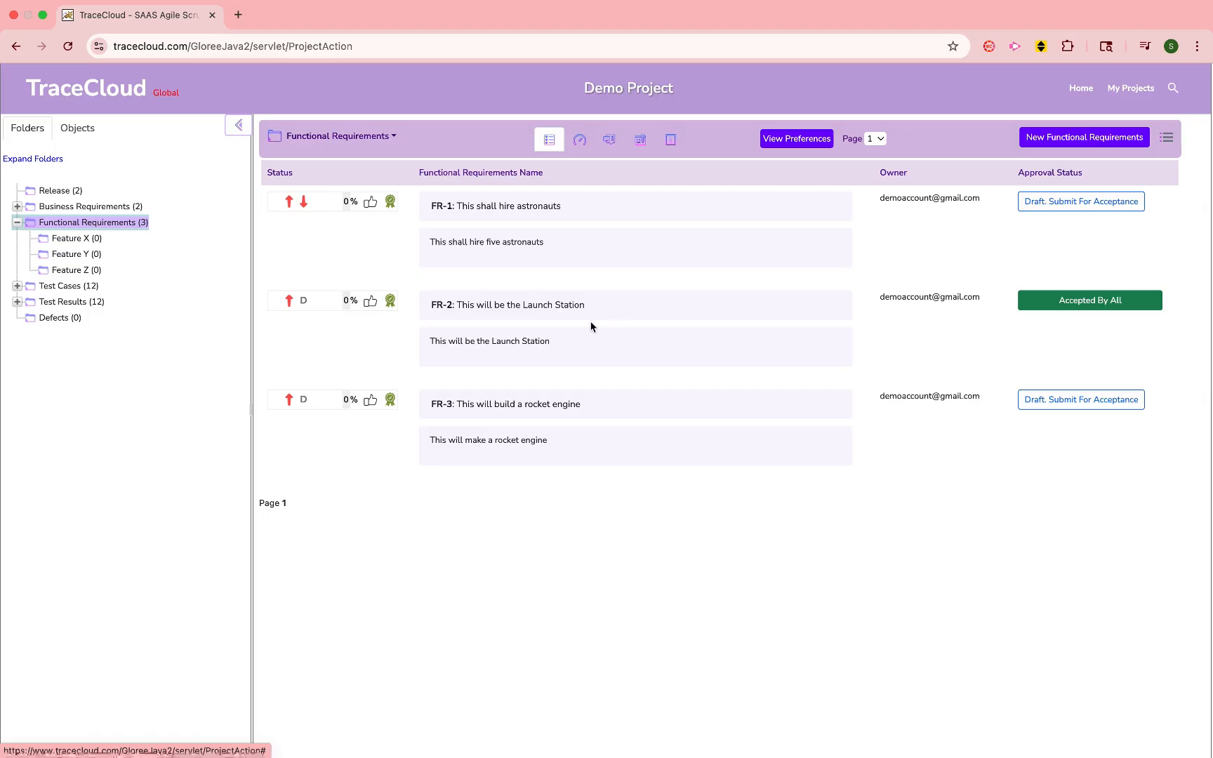
drag(306, 303, 300, 301)
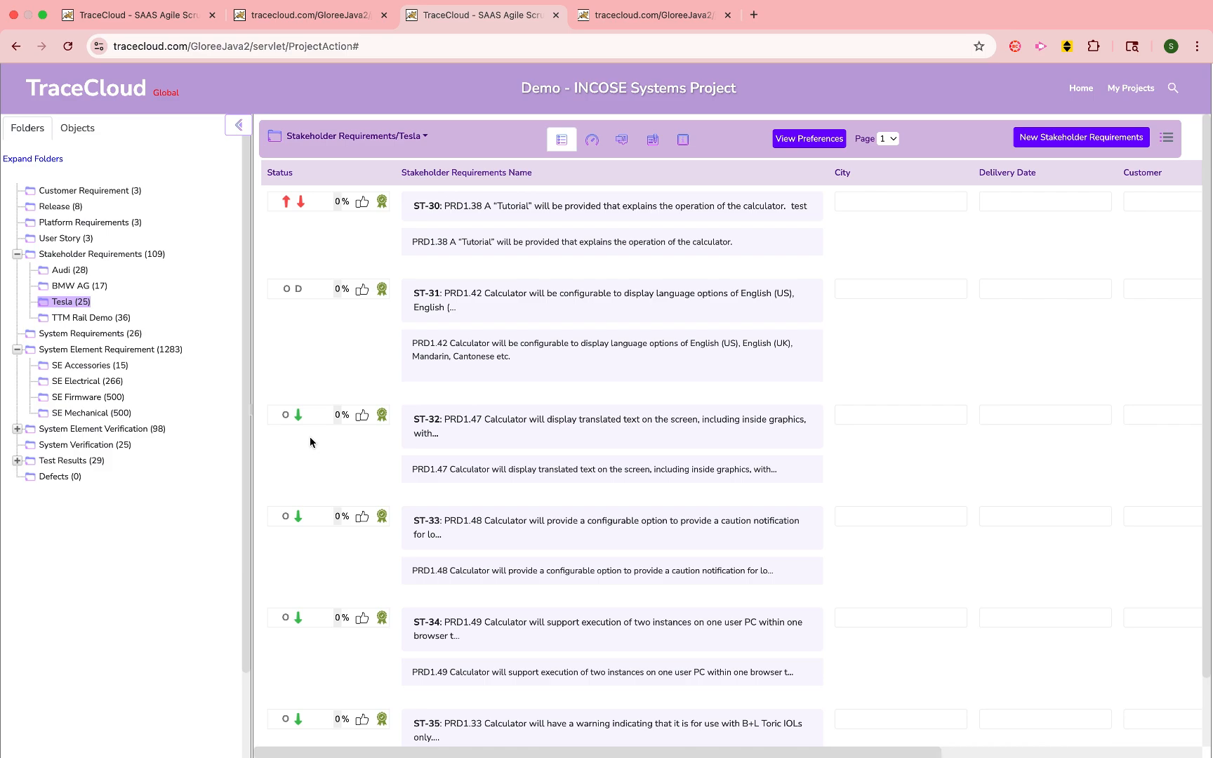
click(304, 203)
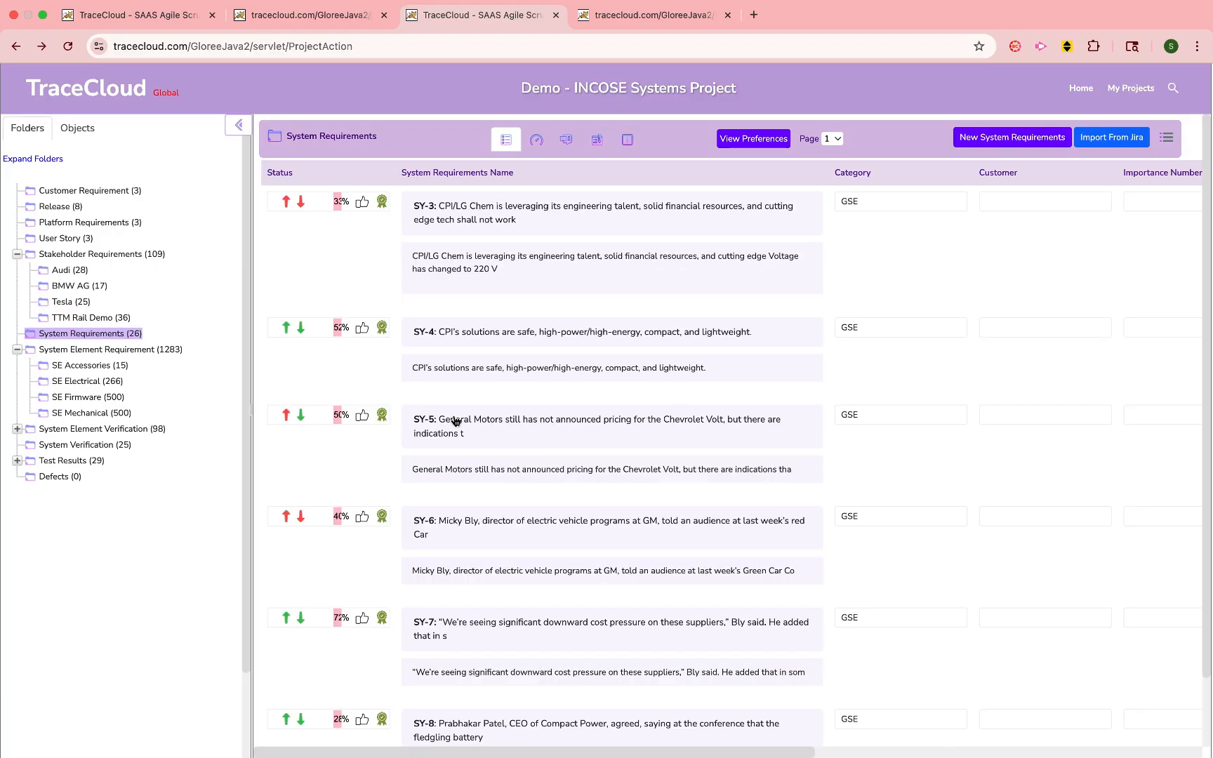
- Open system requirement SY-5 and examine its trace chart and the list of its upstream and downstream traces
click(463, 421)
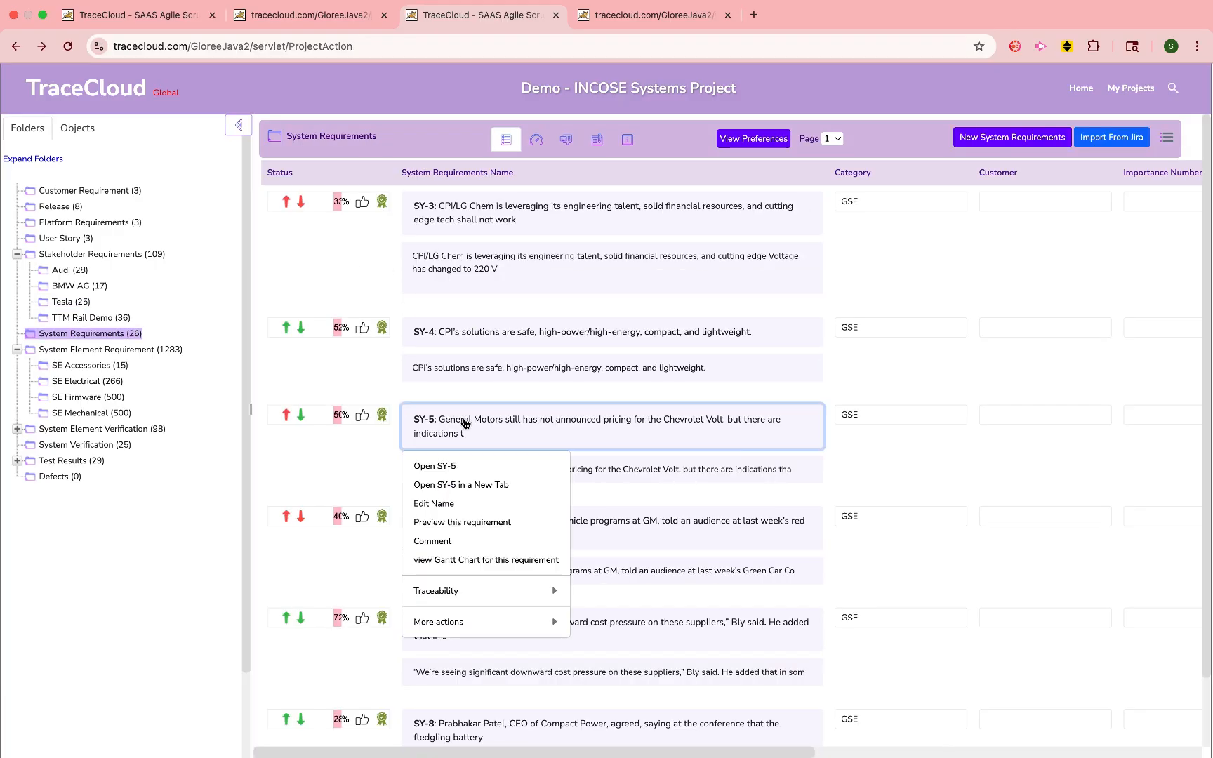
click(443, 468)
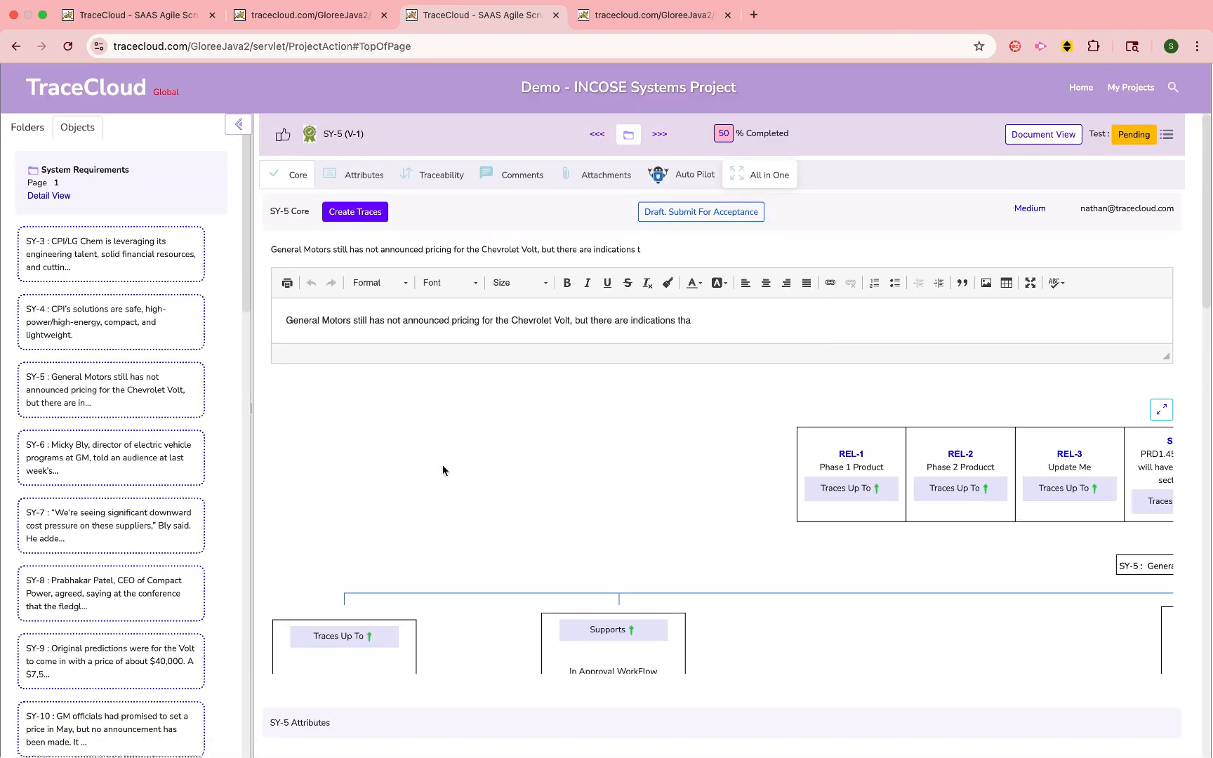
scroll(503, 281, down, 5)
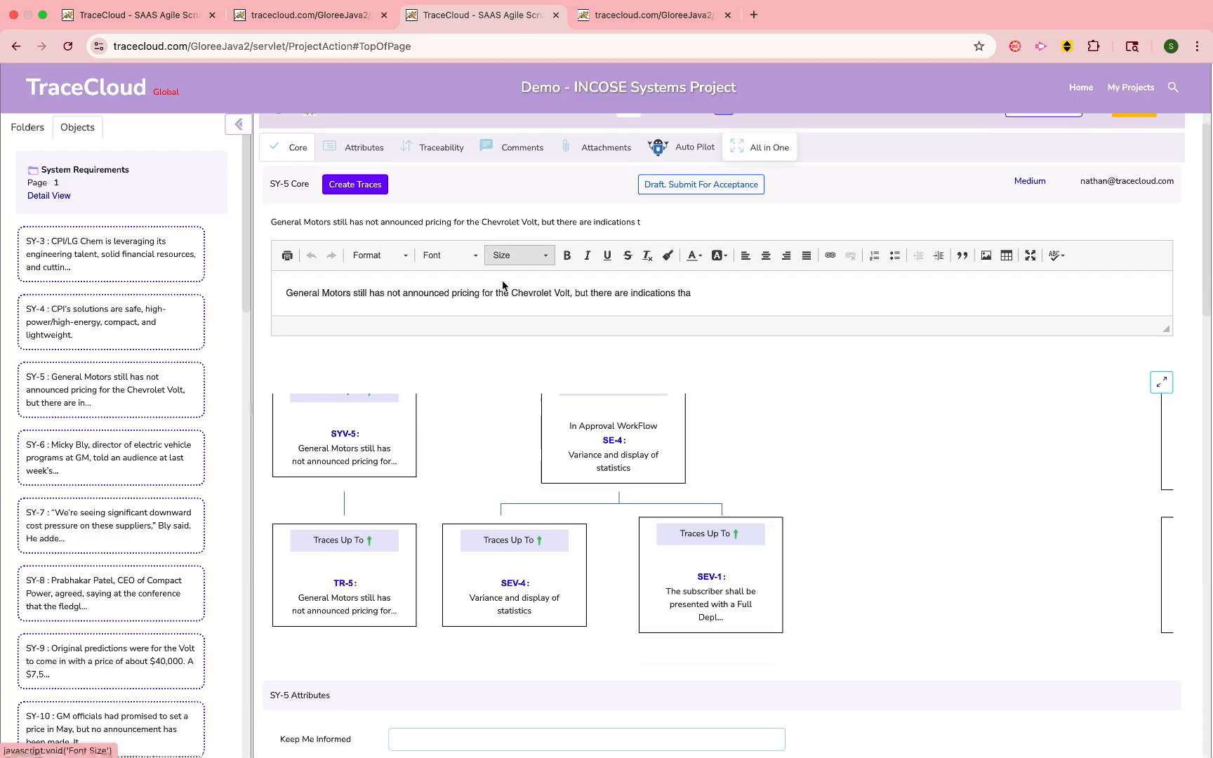
scroll(503, 281, down, 15)
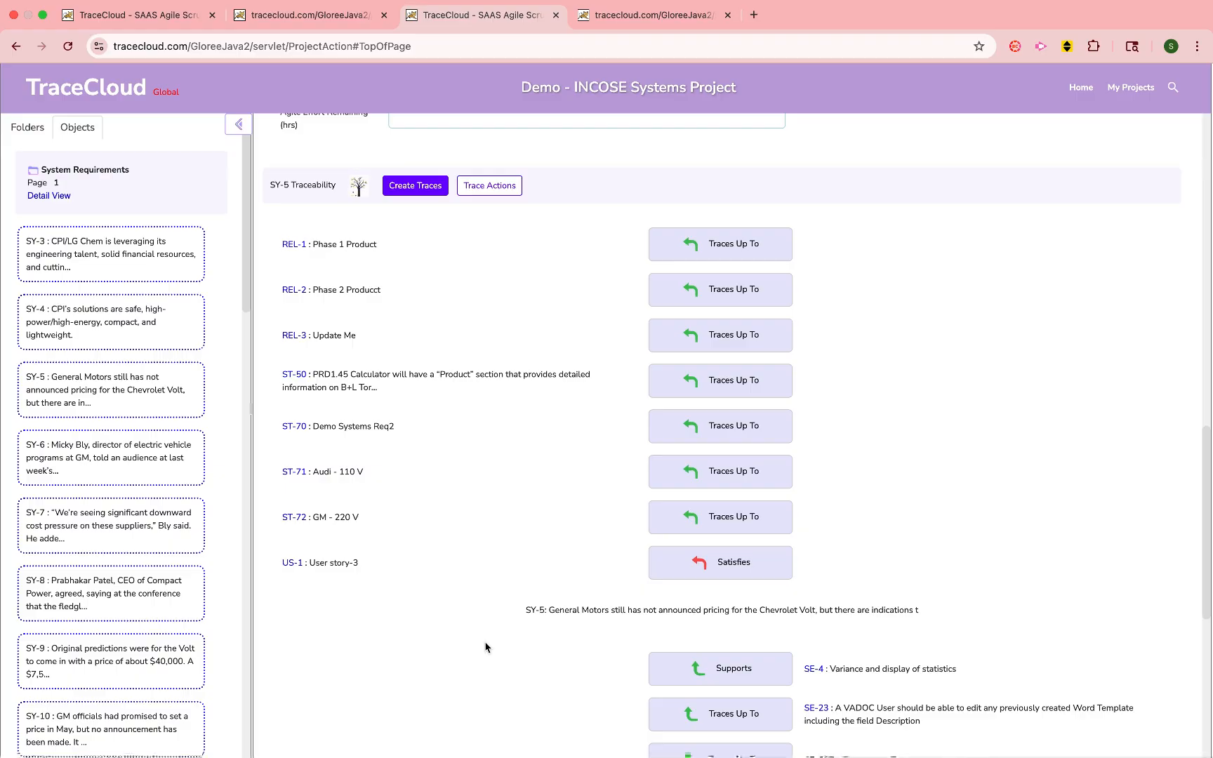
- Clear the suspect flag on the Satisfies trace between SY-5 and user story US-1
scroll(485, 646, down, 2)
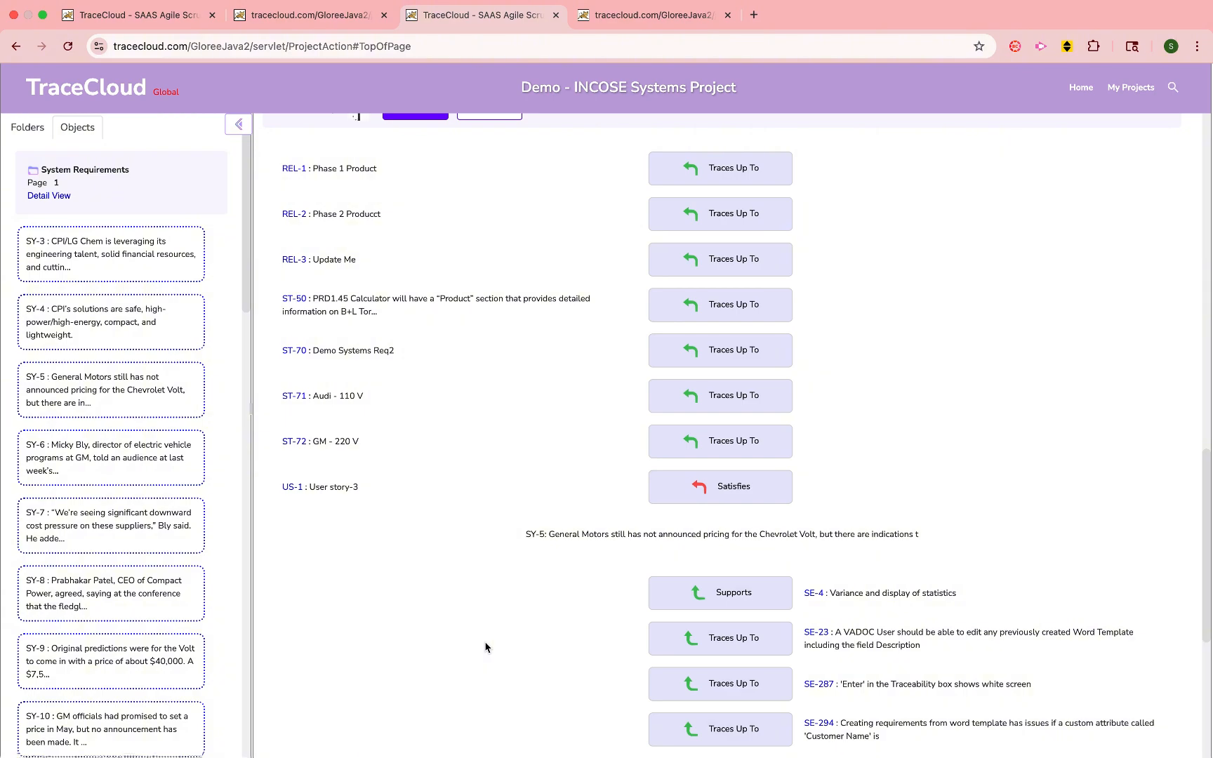
click(734, 487)
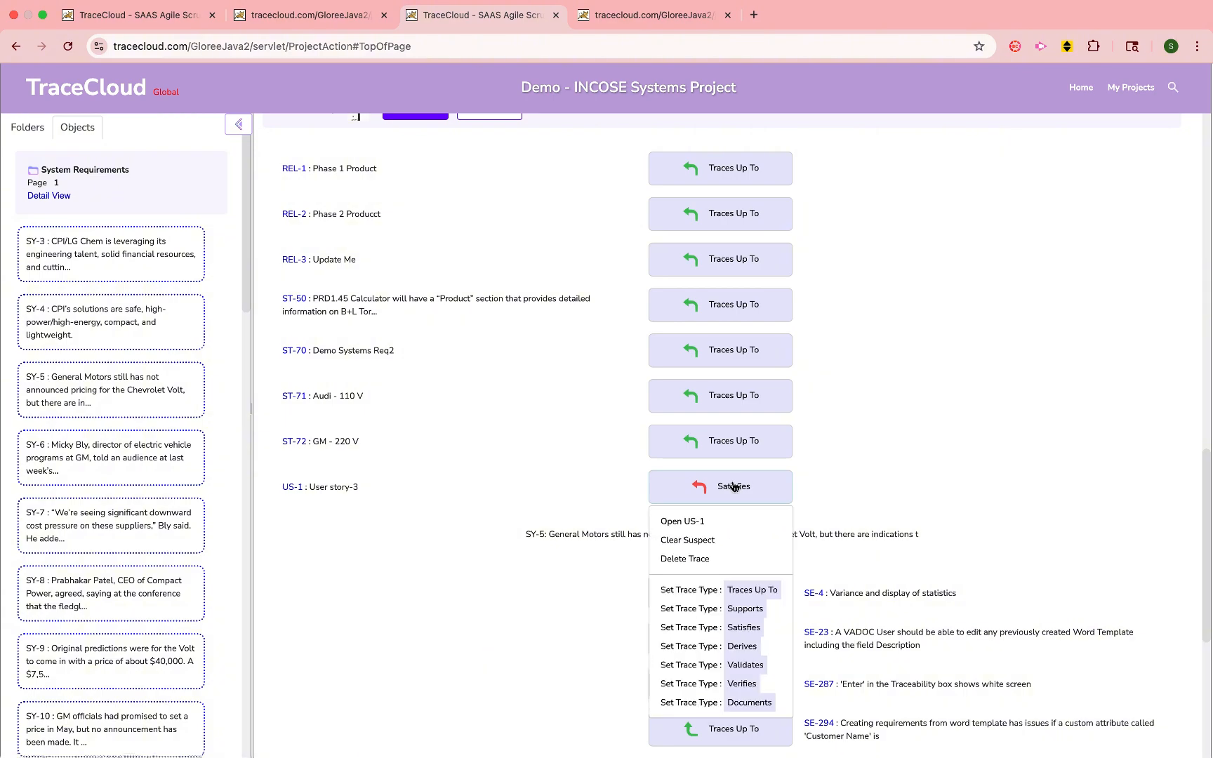
click(700, 542)
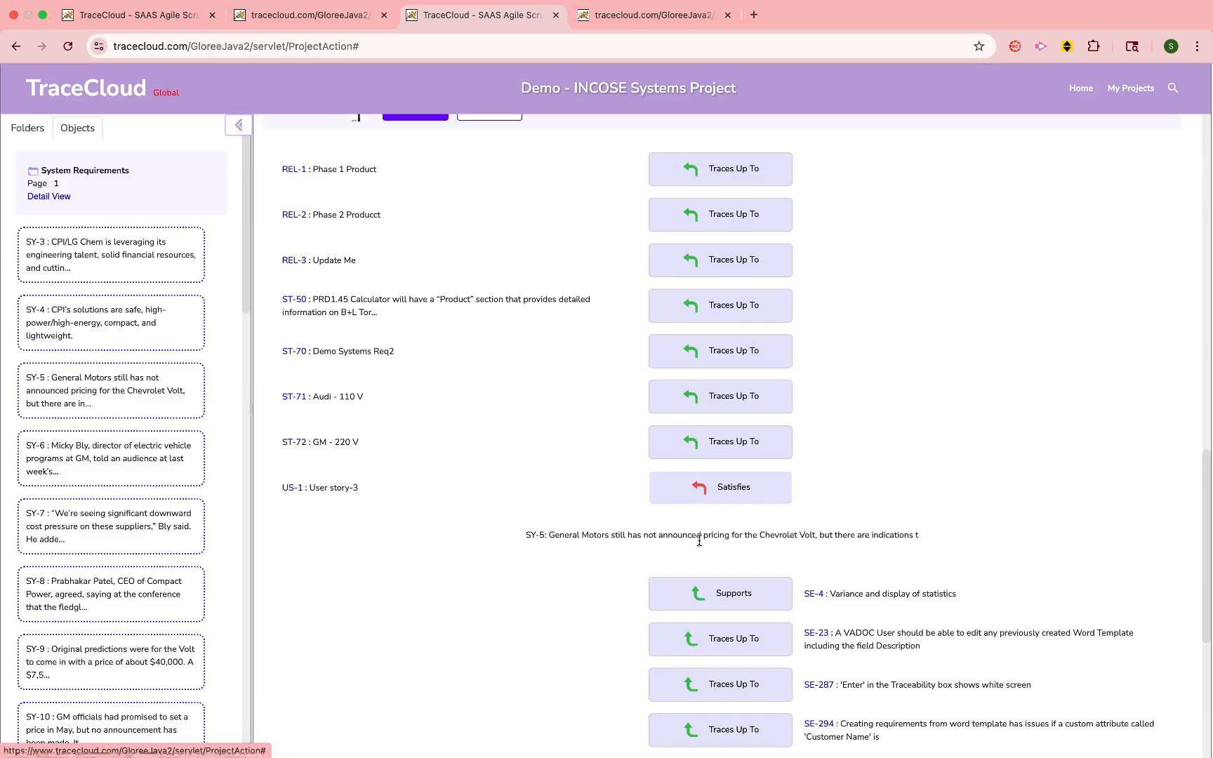
- Build an editable trace matrix from the downstream Tesla folder to the upstream SE Accessories Verification folder
click(1081, 88)
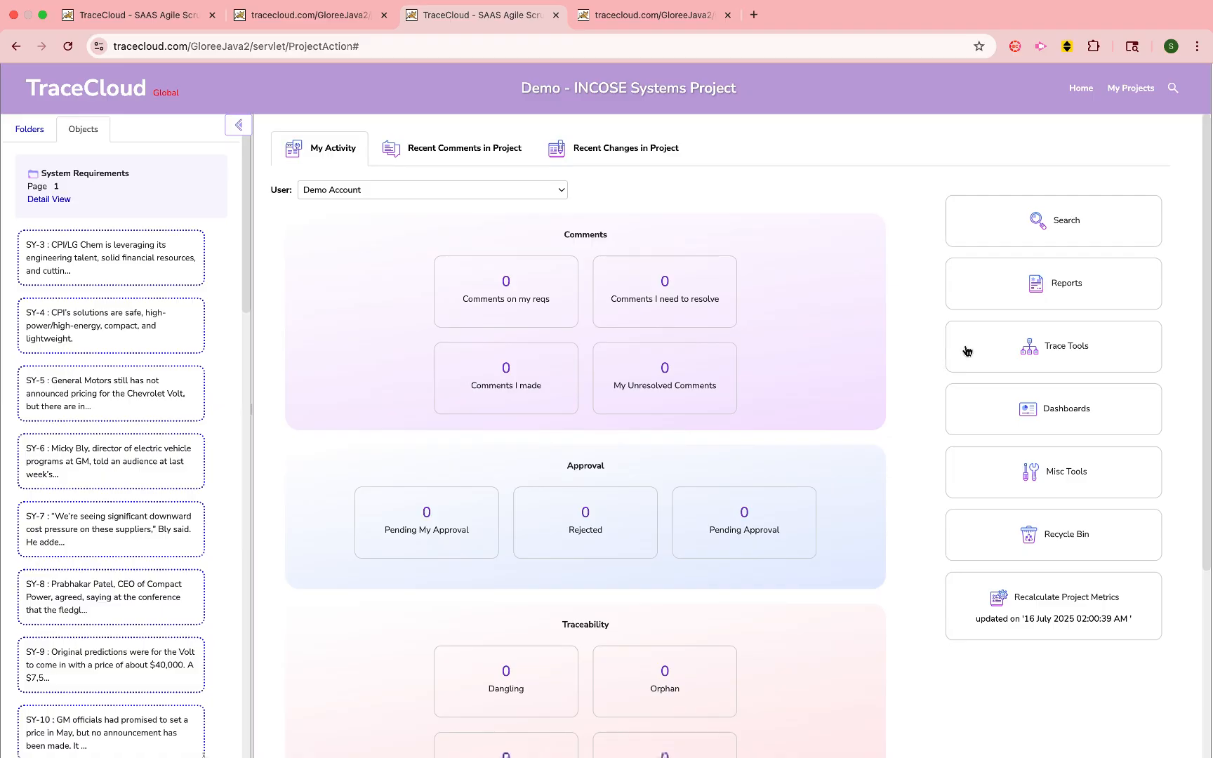
click(1019, 348)
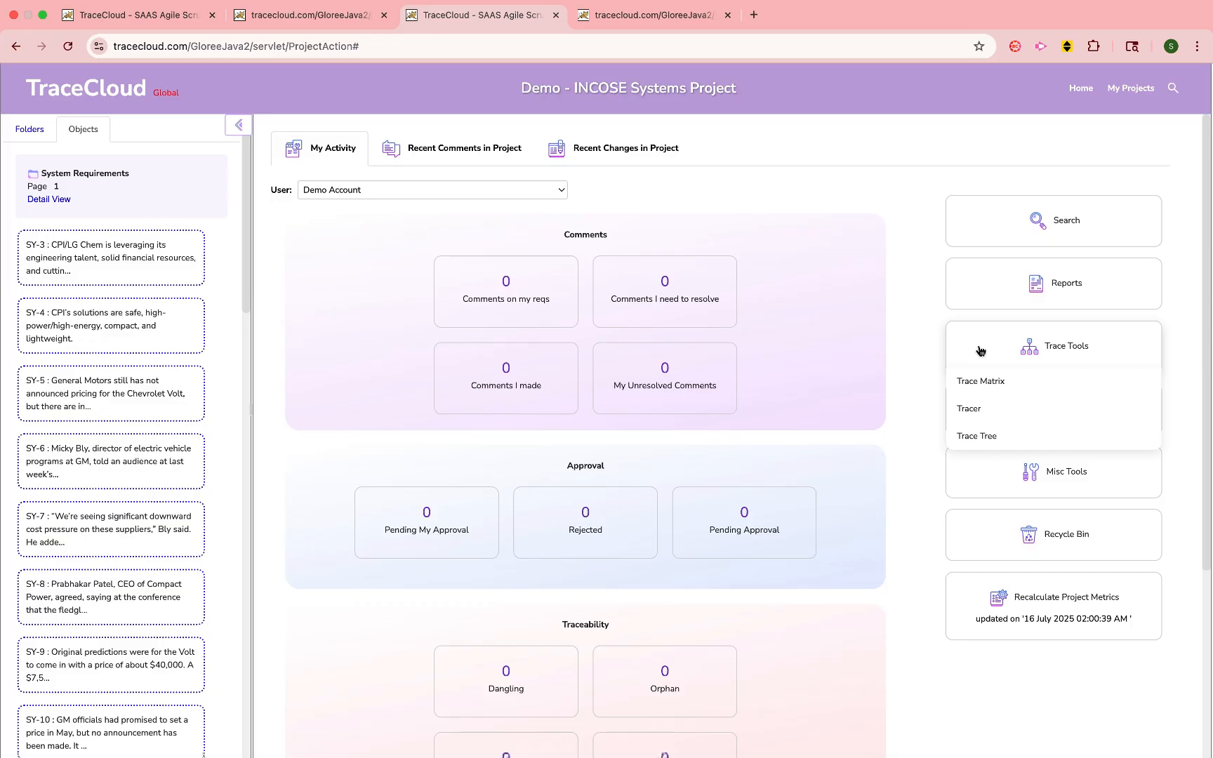
click(1018, 383)
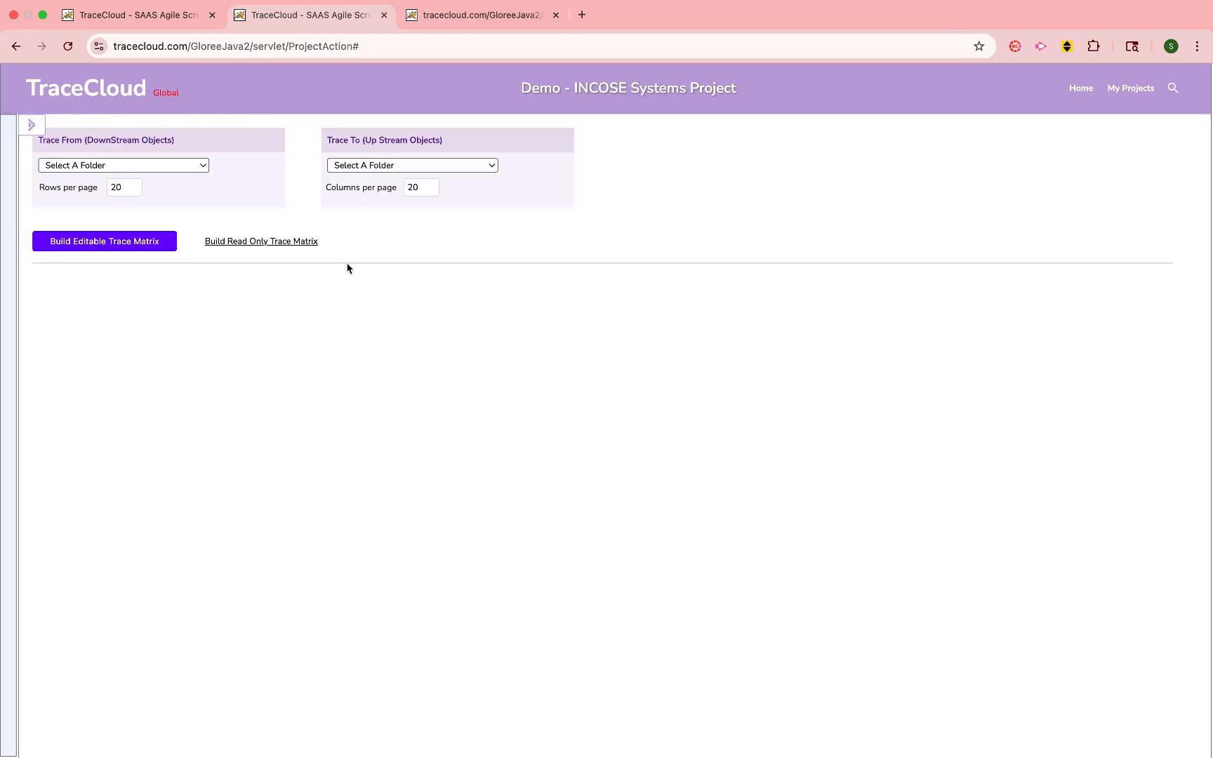
click(184, 165)
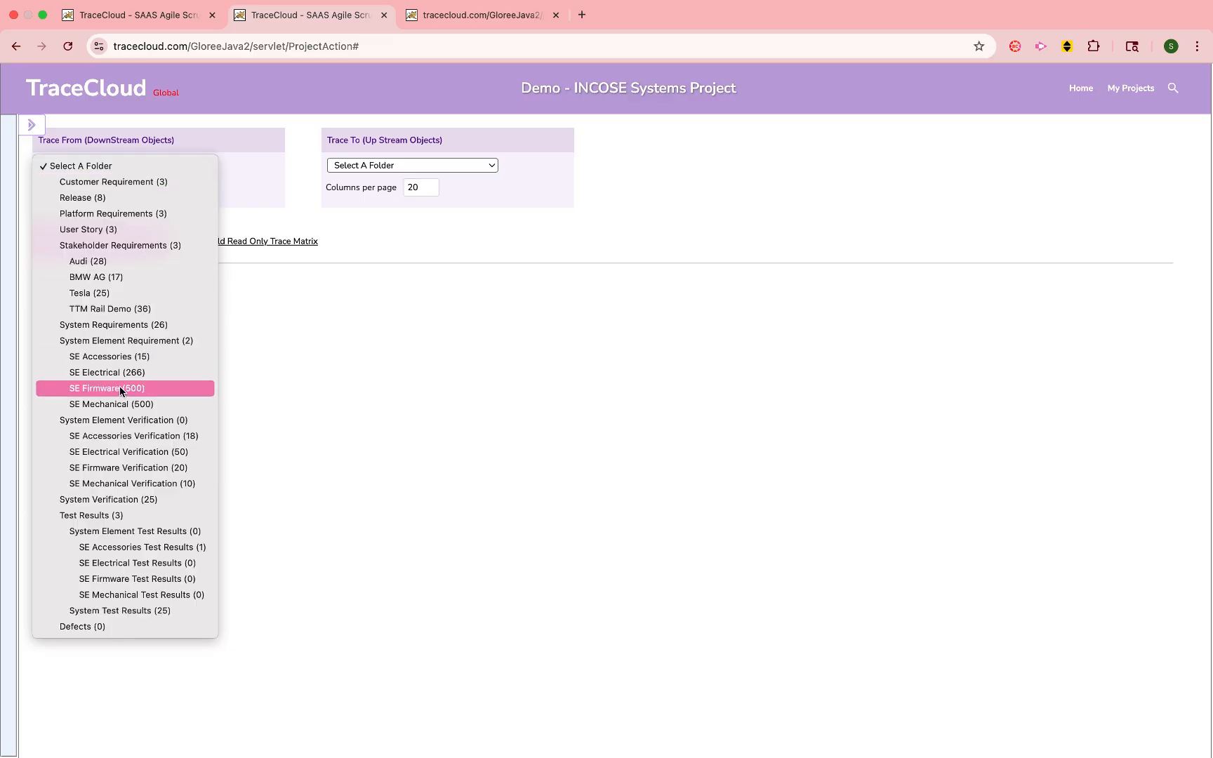
click(106, 292)
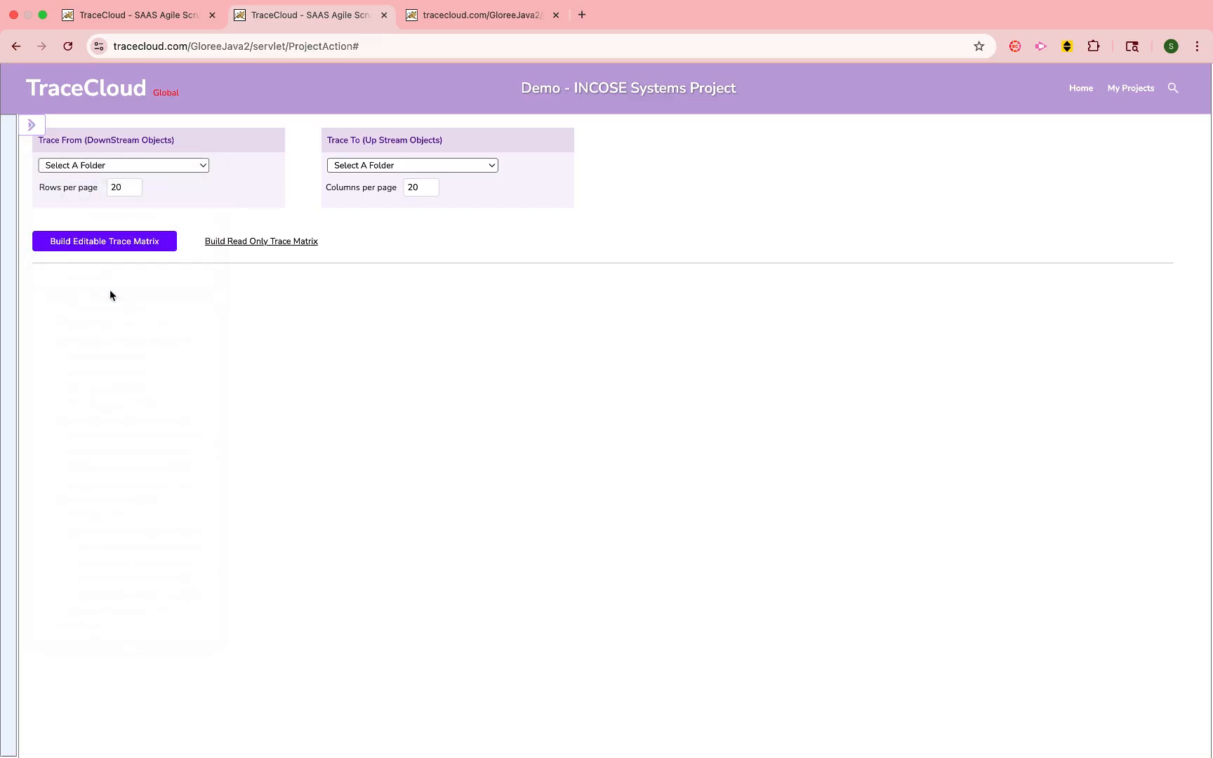
click(417, 167)
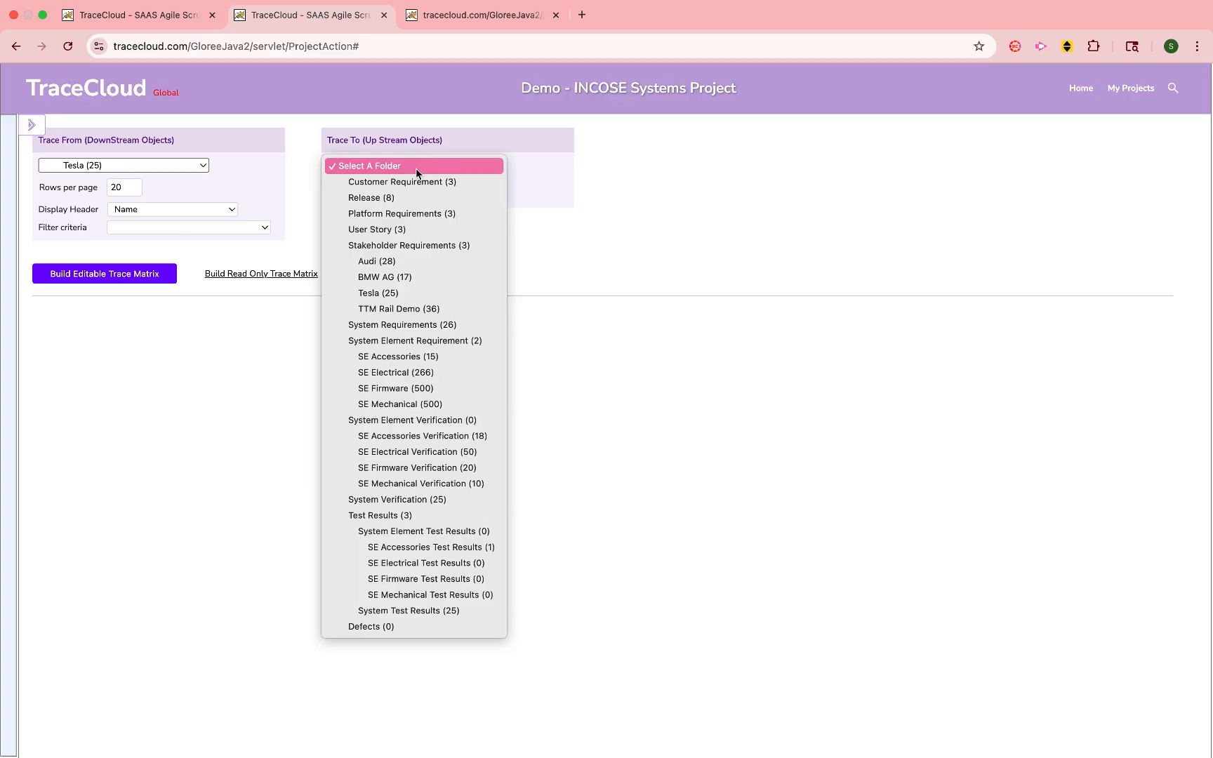
click(406, 435)
click(158, 275)
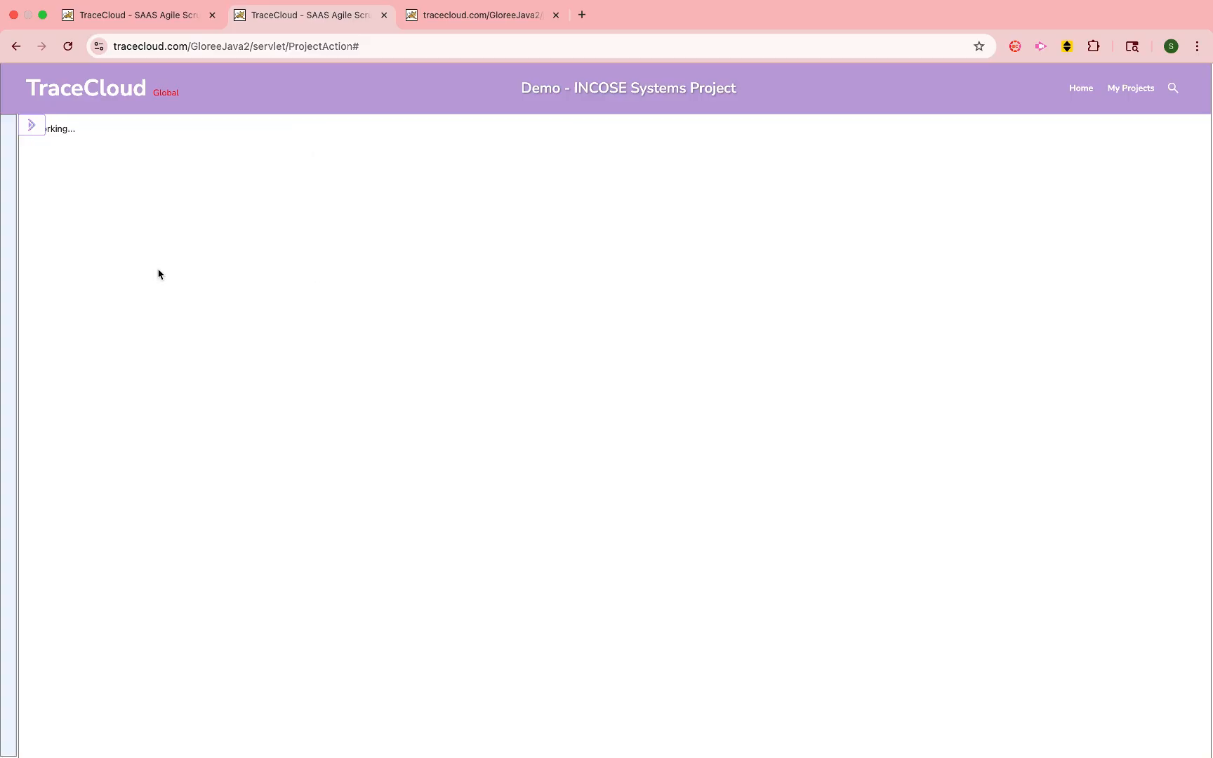